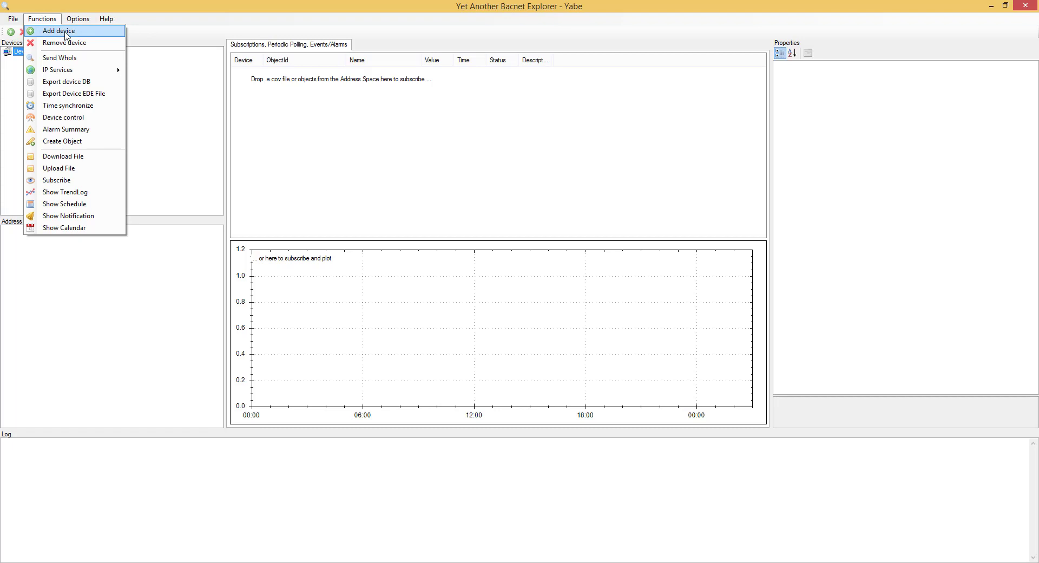
Step: Add a BACnet/MSTP over serial connection on port COM8 with the default communication settings
click(177, 146)
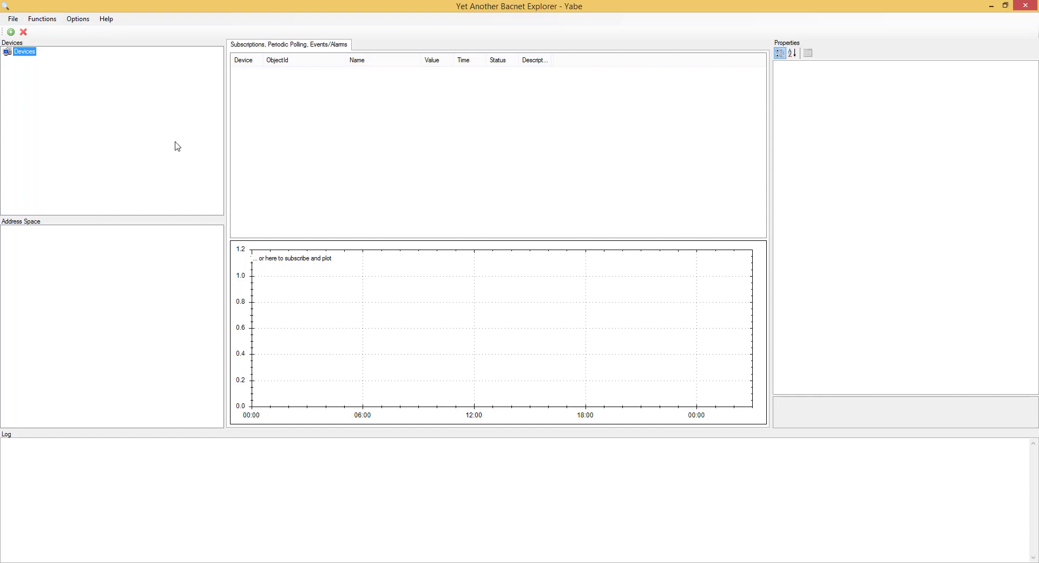
drag(180, 126, 406, 94)
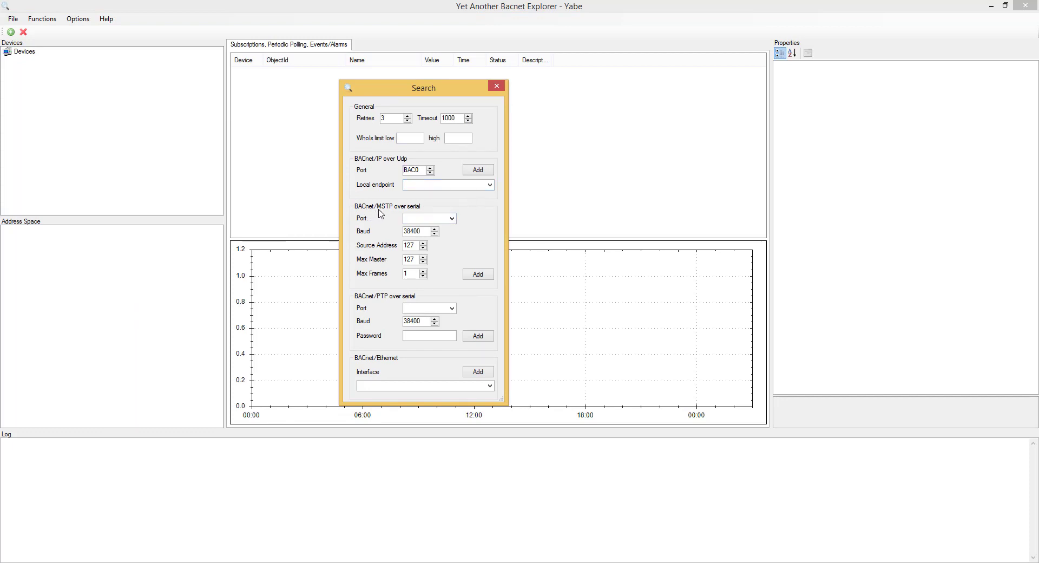
click(452, 218)
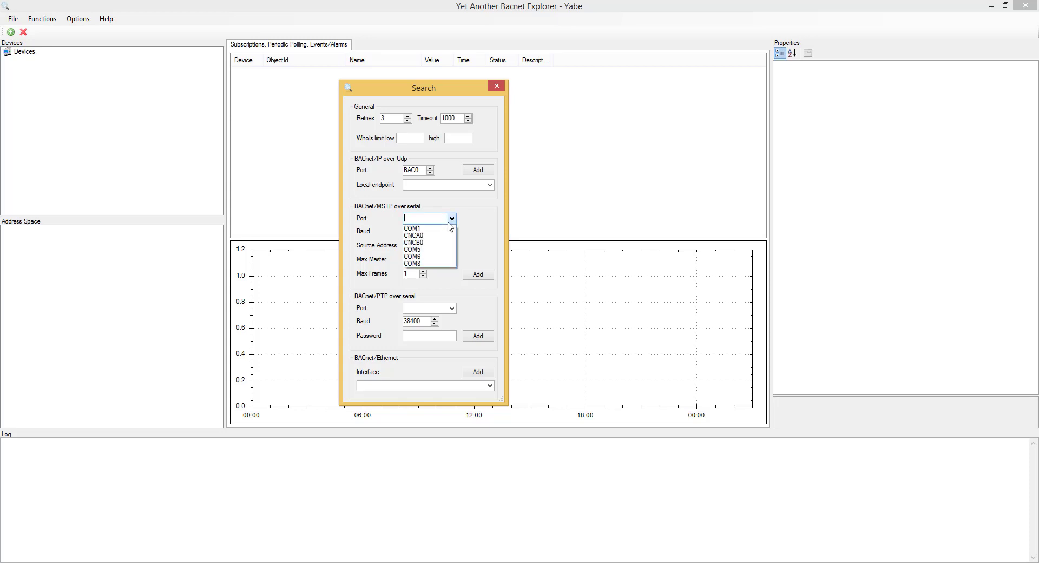
click(428, 264)
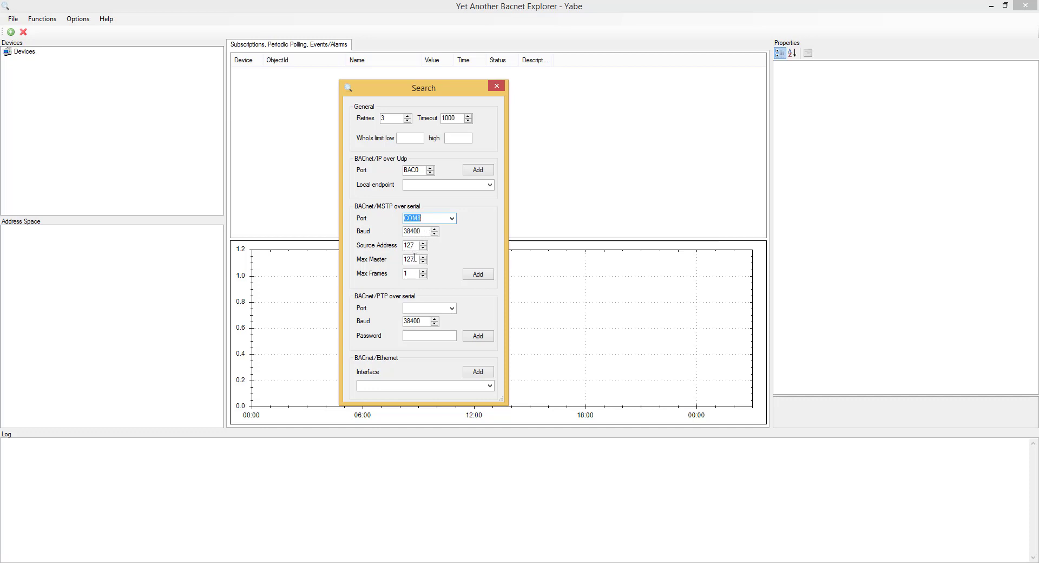
click(485, 277)
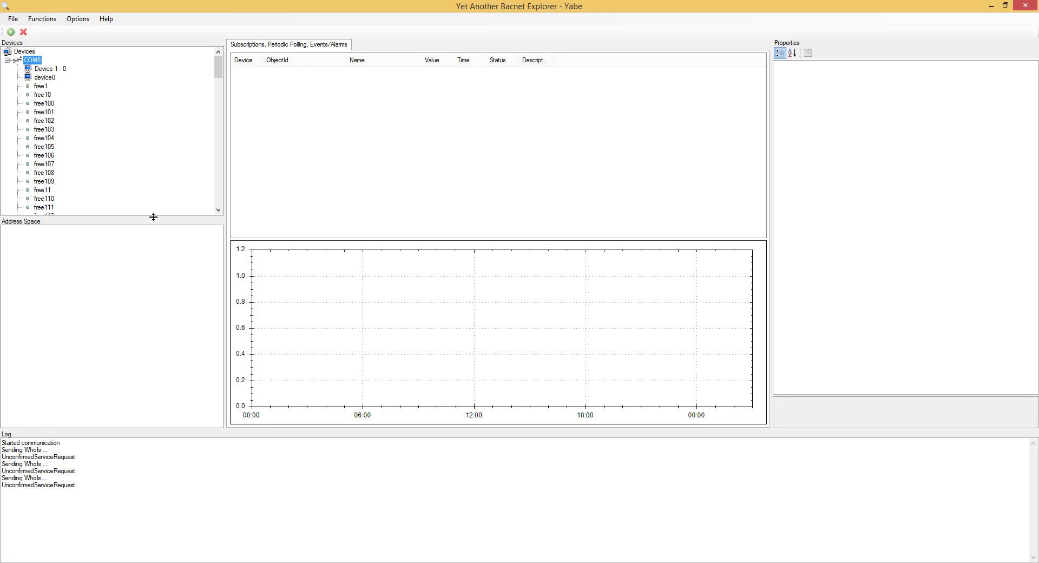
Step: Load the address space of Device 1 - 0 under COM8 and display the properties of its DEVICE:1 object
click(54, 79)
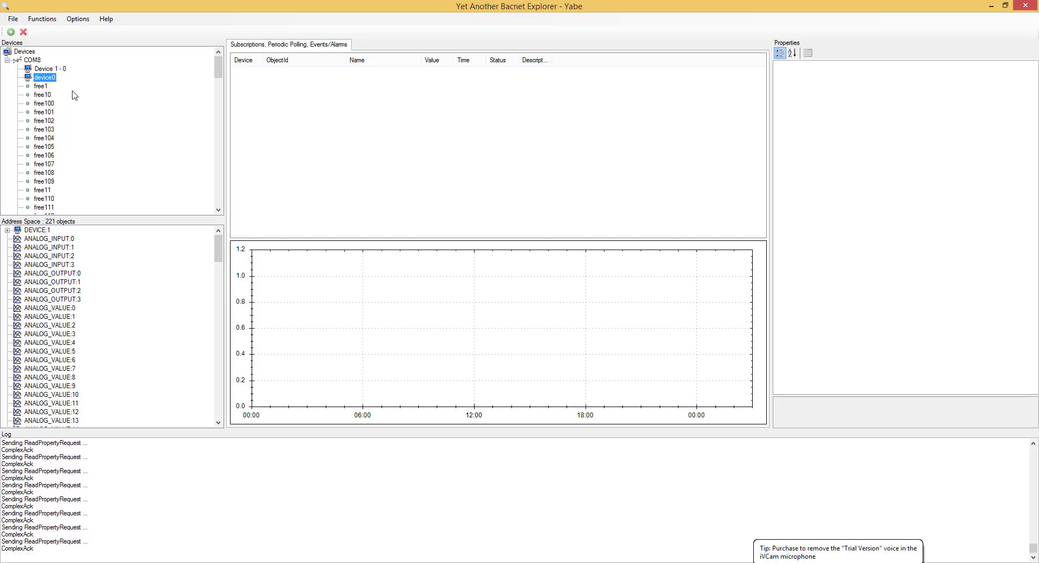
click(58, 69)
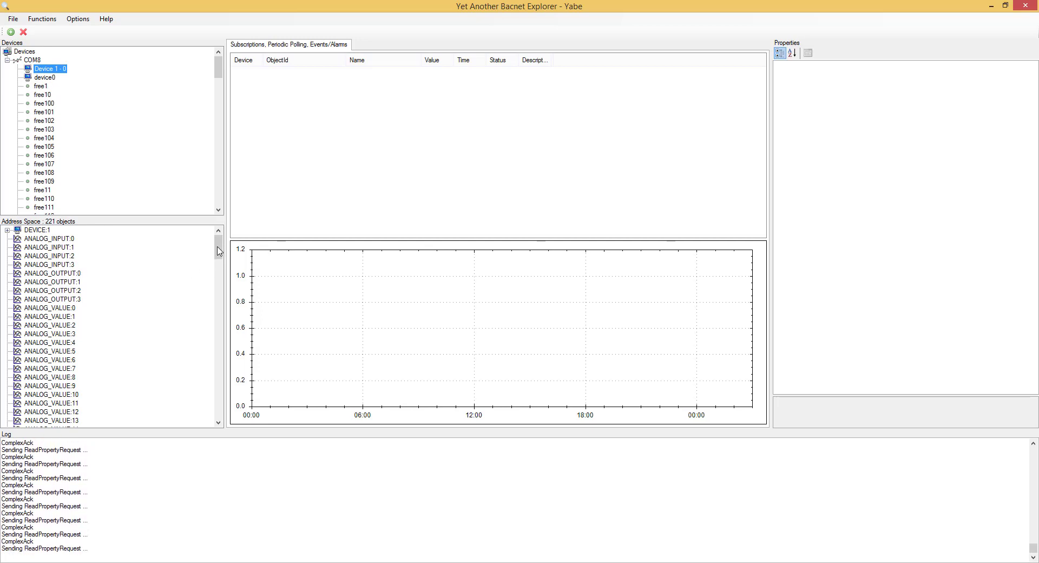
mouse_move(219, 250)
mouse_down()
mouse_move(222, 392)
mouse_move(216, 250)
mouse_up()
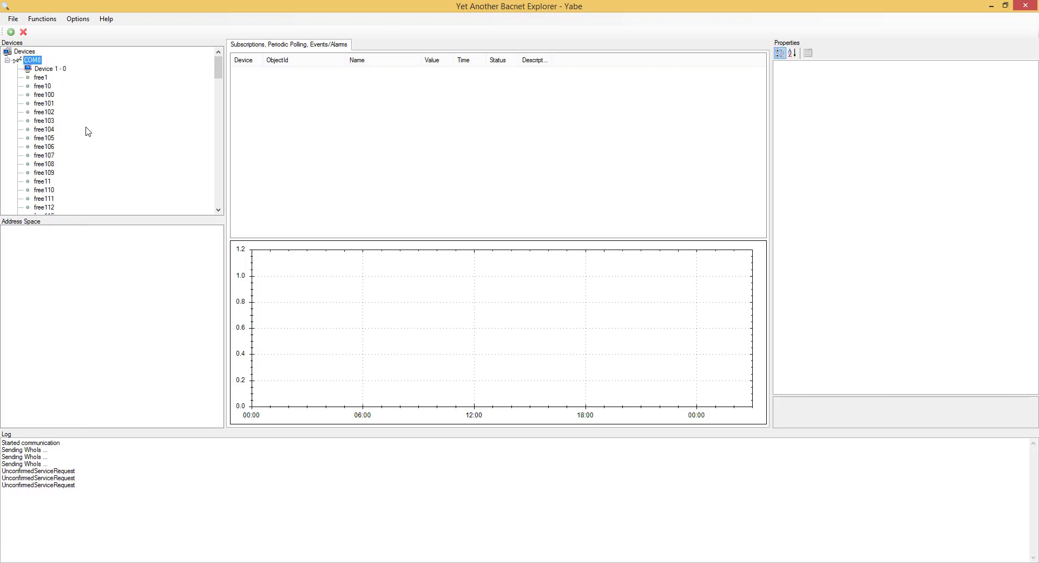
click(60, 69)
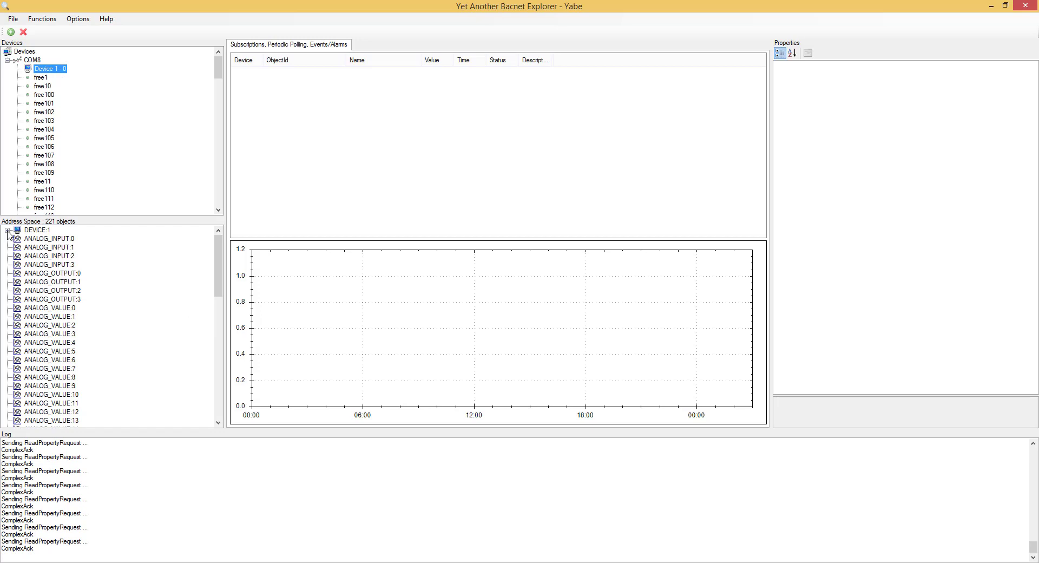
click(8, 231)
click(7, 231)
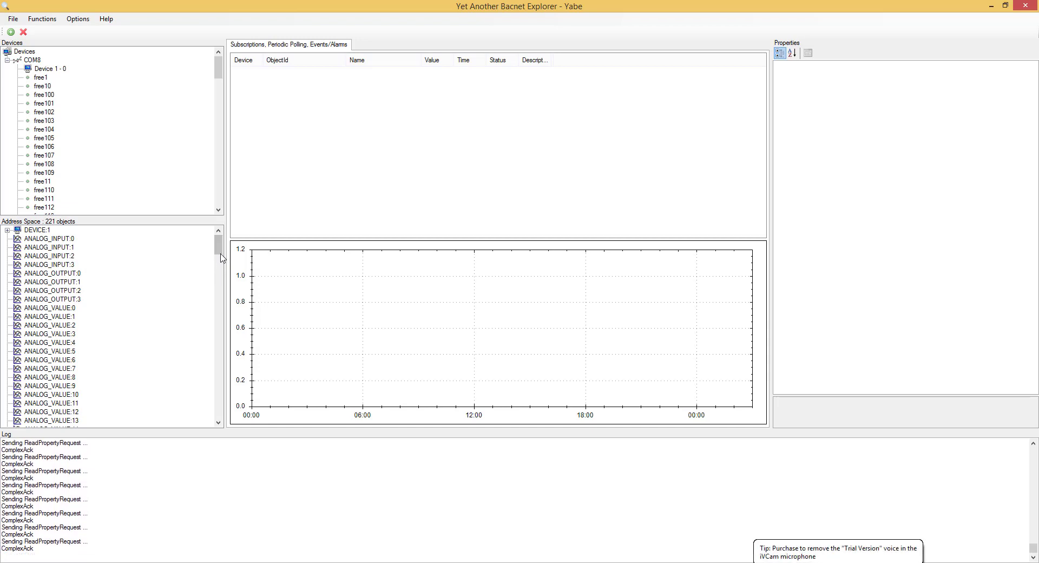
click(34, 230)
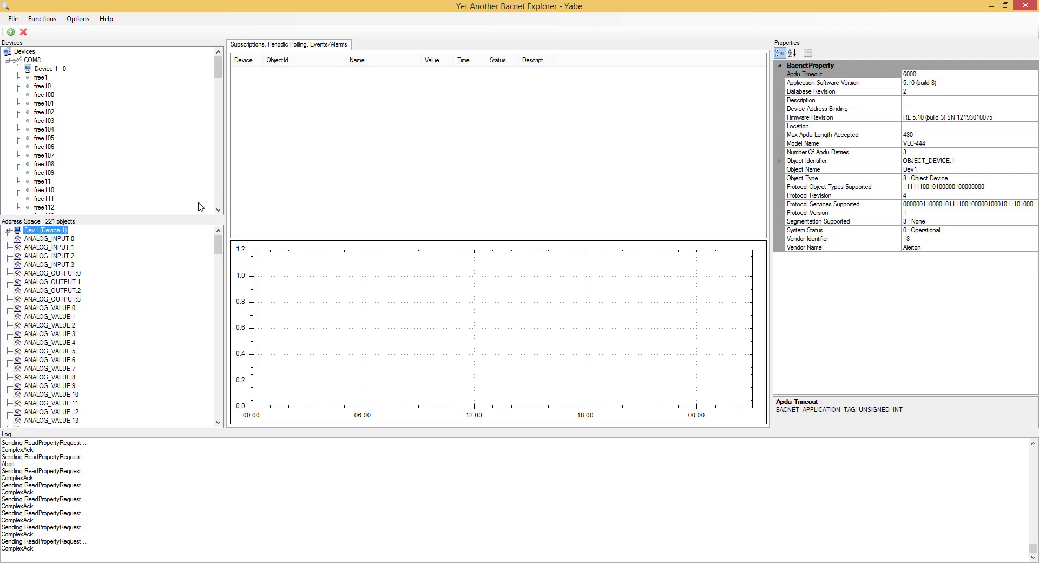
Step: Subscribe to ANALOG_OUTPUT:0, accepting a replacement polling period of 5 s, and select its row in the subscriptions list
click(64, 274)
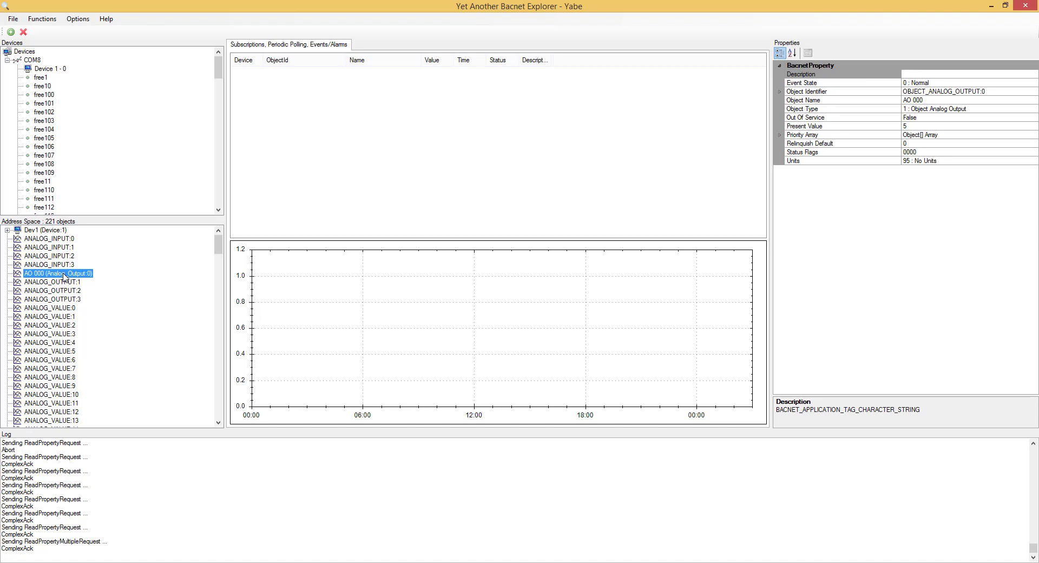
right_click(64, 276)
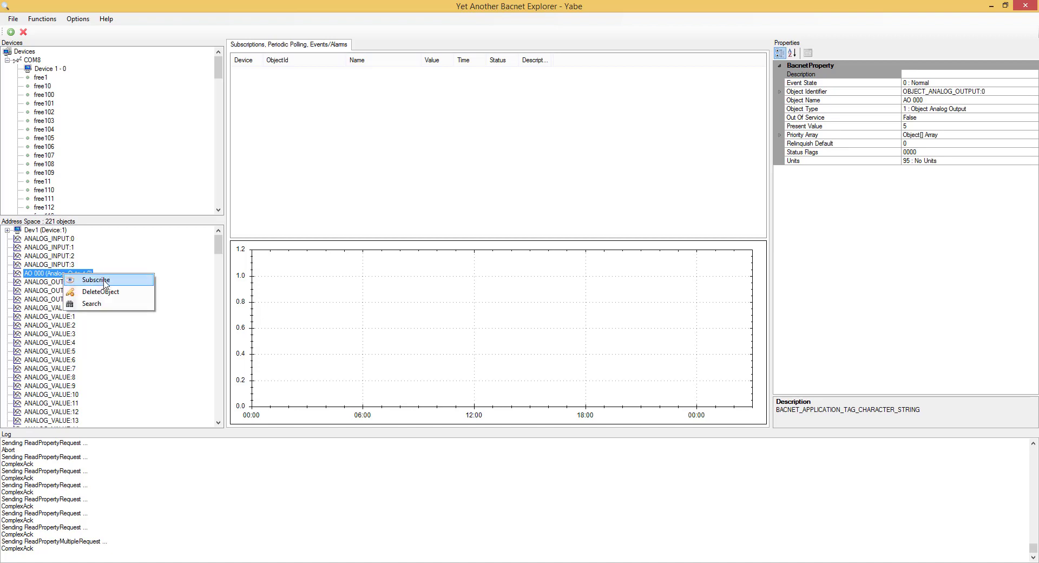
click(107, 283)
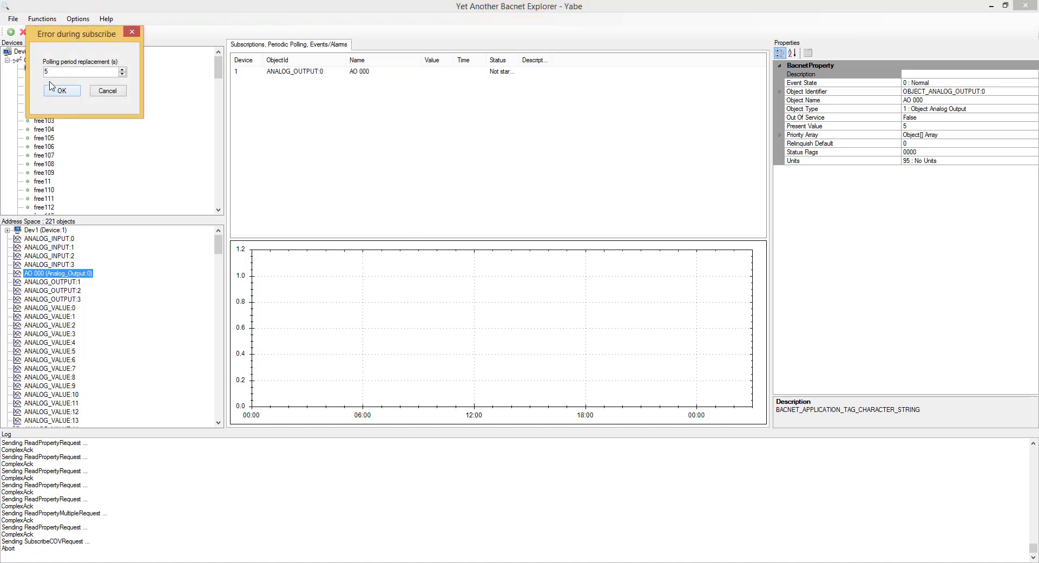
click(69, 93)
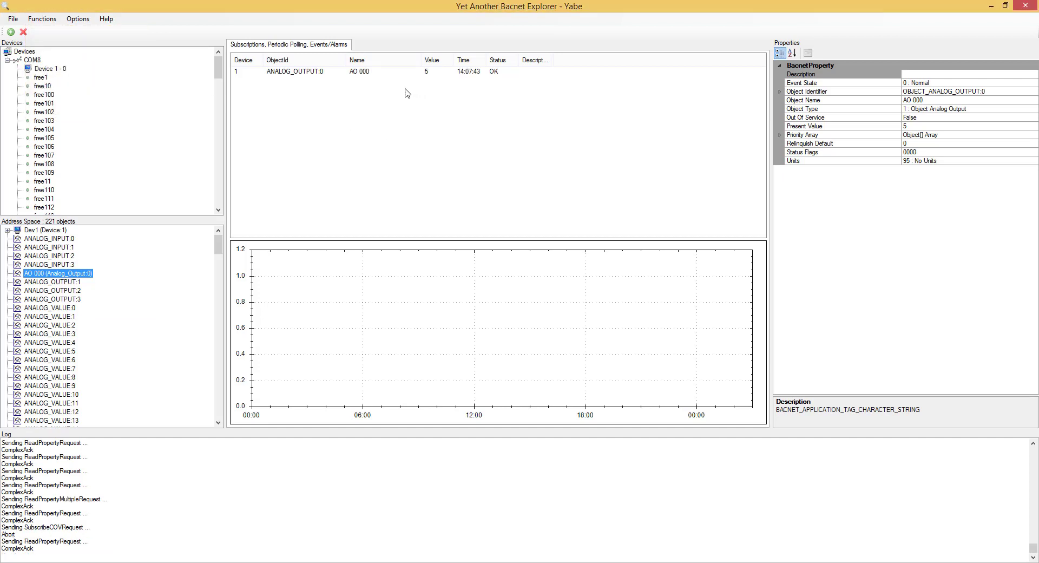
click(304, 74)
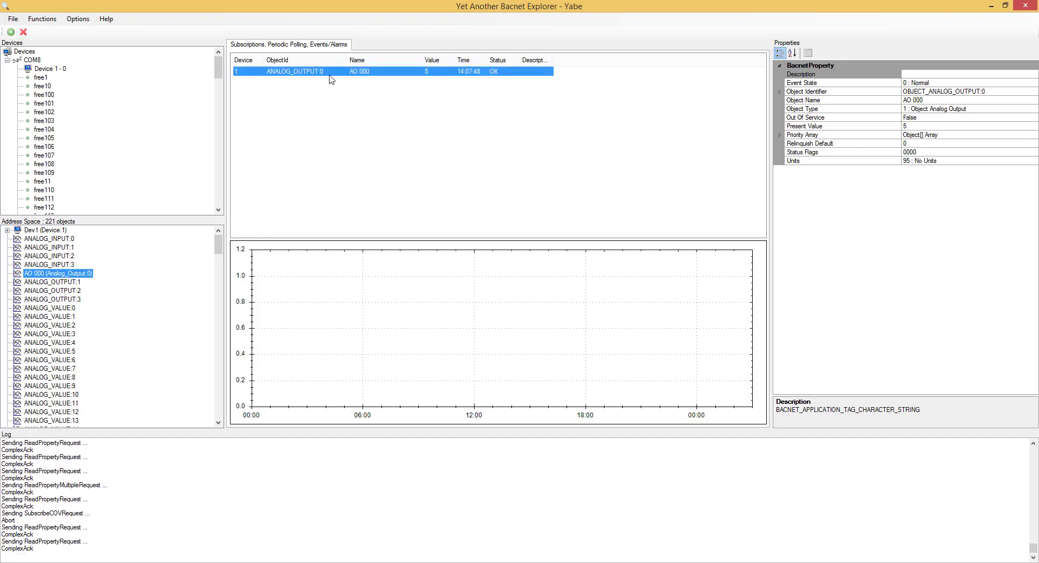
Step: Subscribe to ANALOG_OUTPUT:1, ANALOG_OUTPUT:2 and ANALOG_OUTPUT:3, accepting the 5 s polling period for each
right_click(74, 285)
click(130, 287)
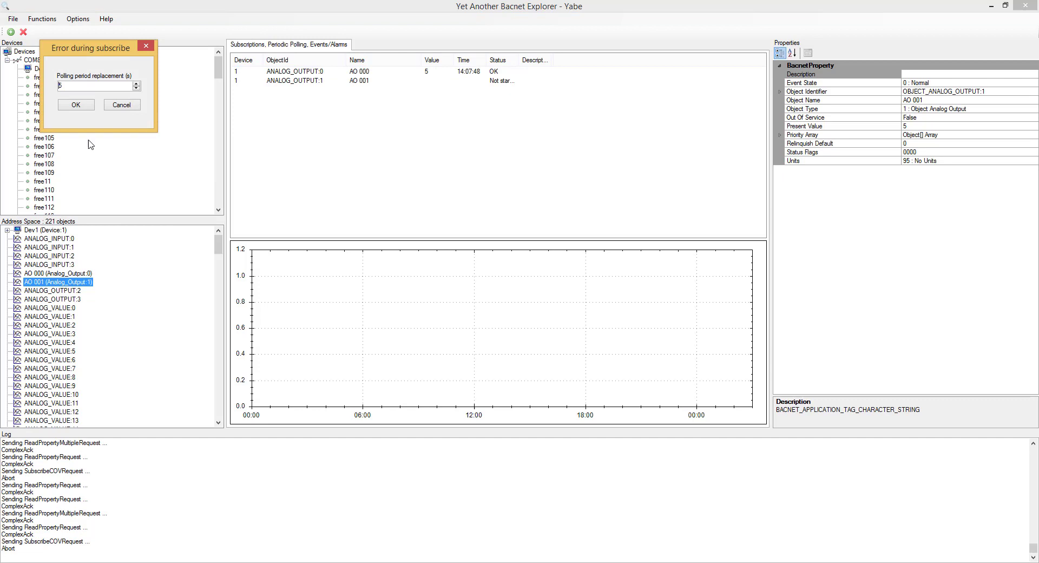
click(81, 105)
right_click(81, 291)
click(82, 293)
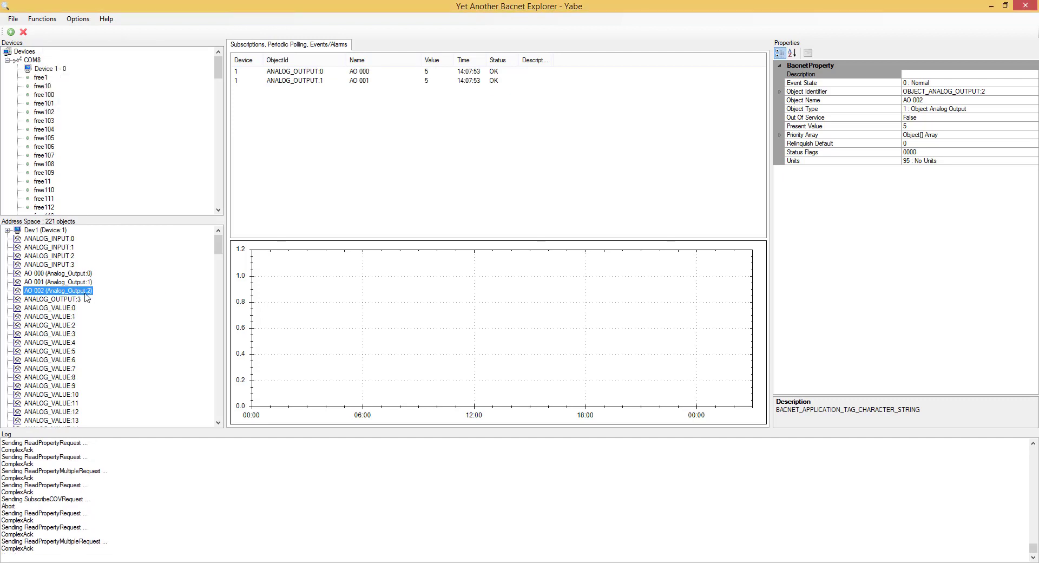
key(Return)
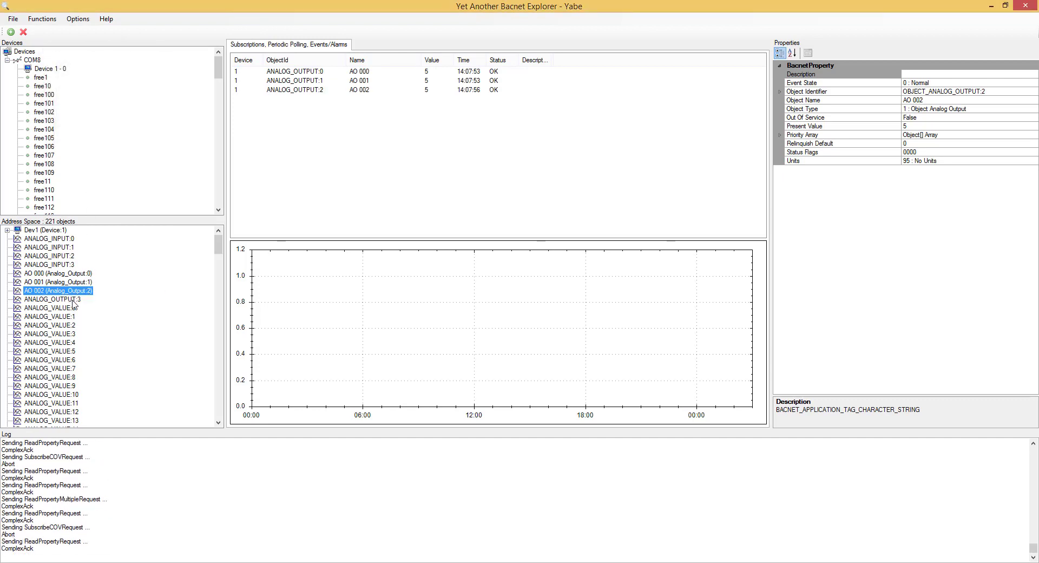
right_click(76, 299)
click(100, 305)
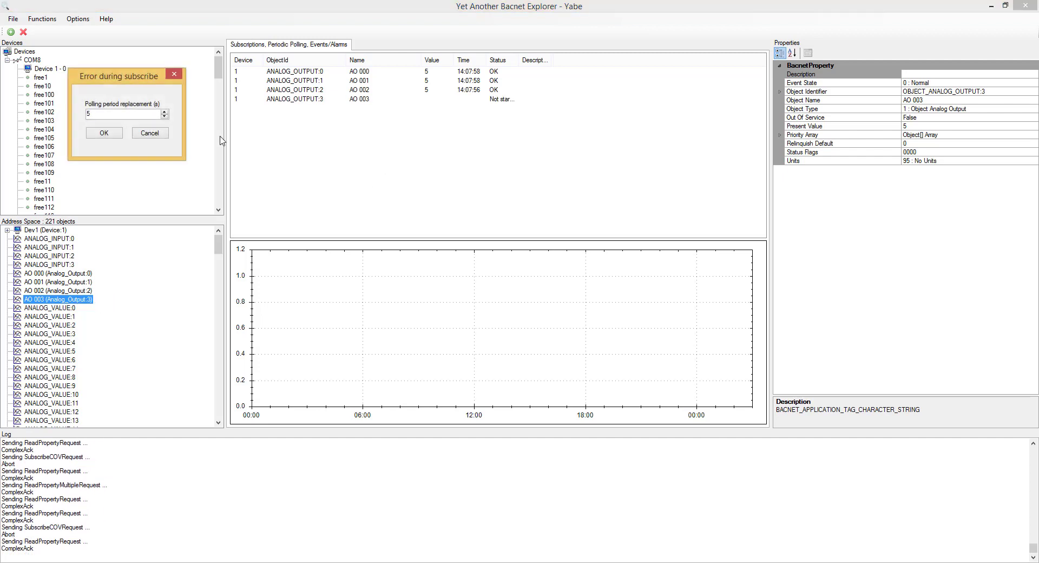
click(116, 132)
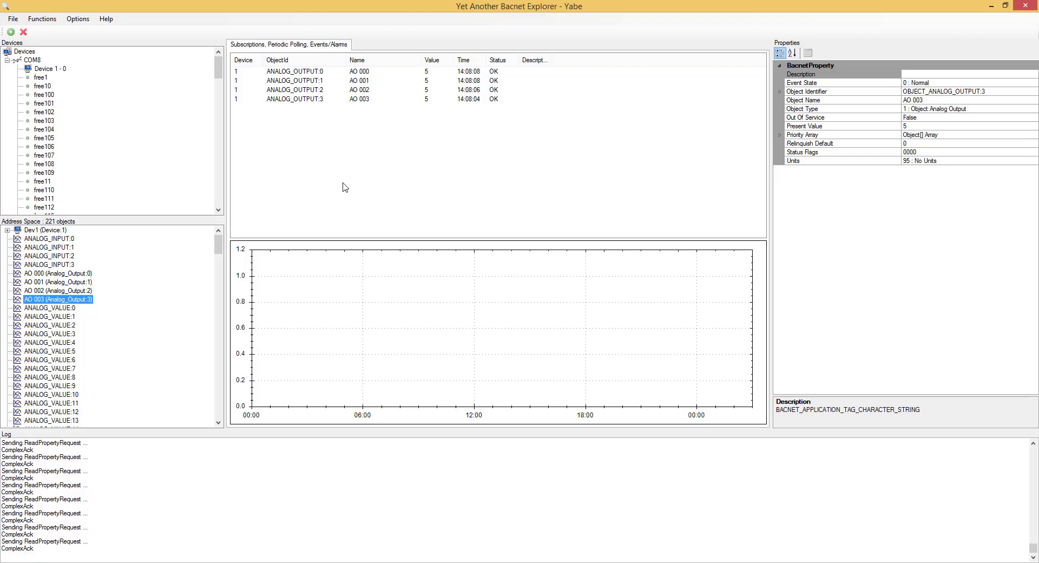
Step: View the controller terminal picture in Word, bring up the iVCam view of the multimeter, and place the Yabe window beside it
key(alt+Tab)
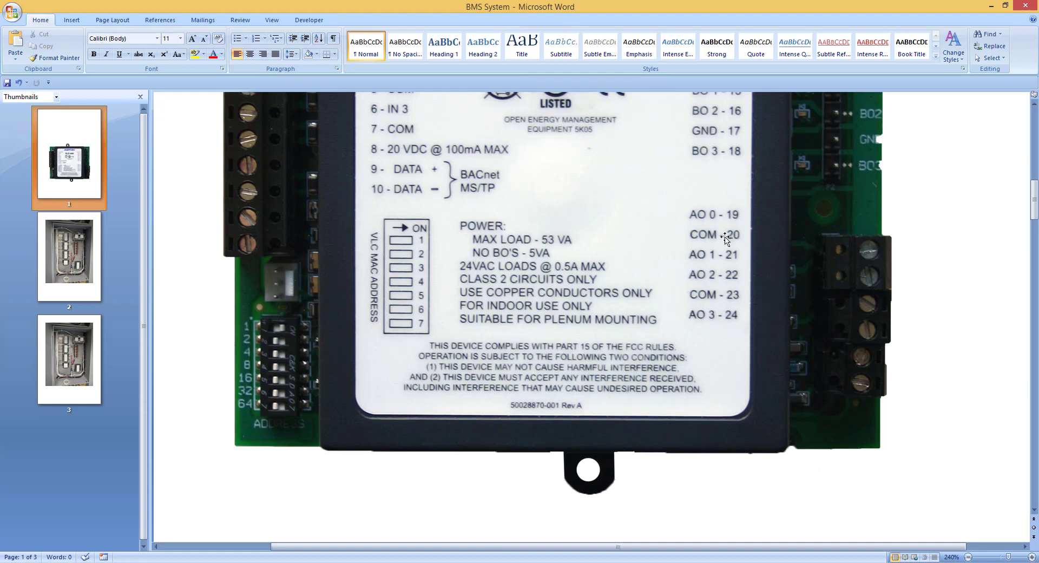
click(714, 562)
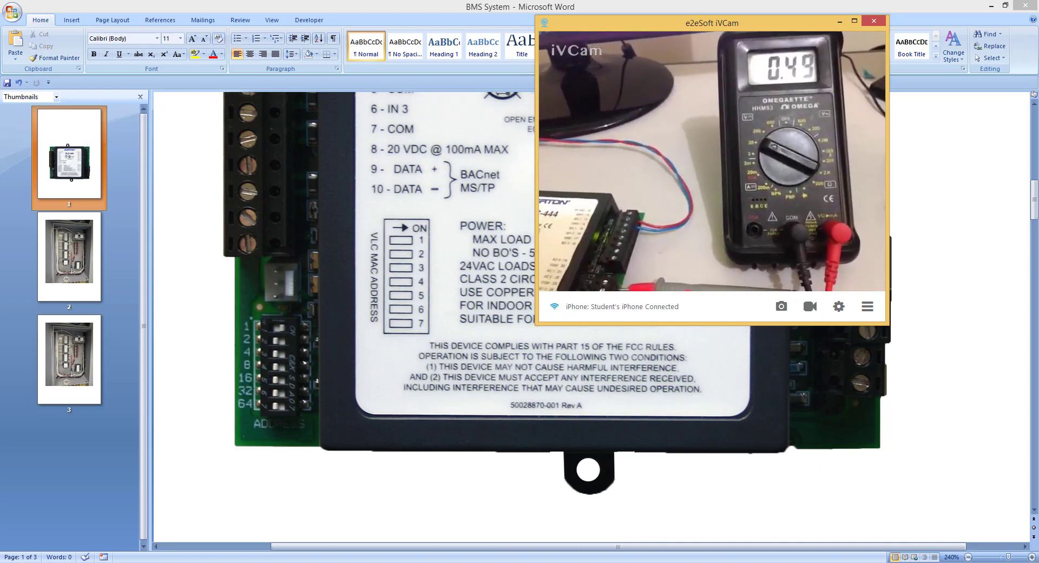
key(alt+Tab)
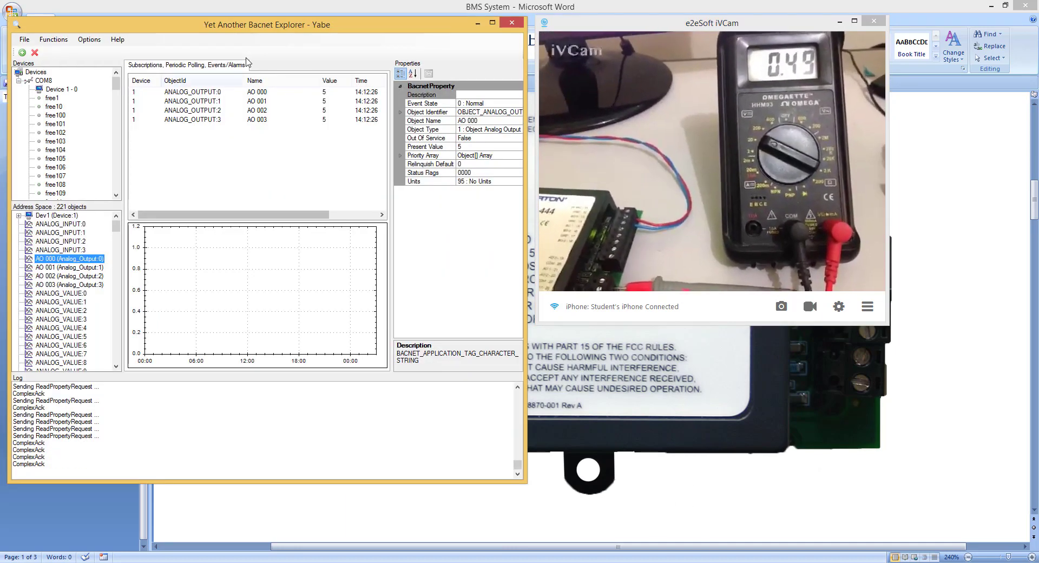
drag(268, 31, 282, 30)
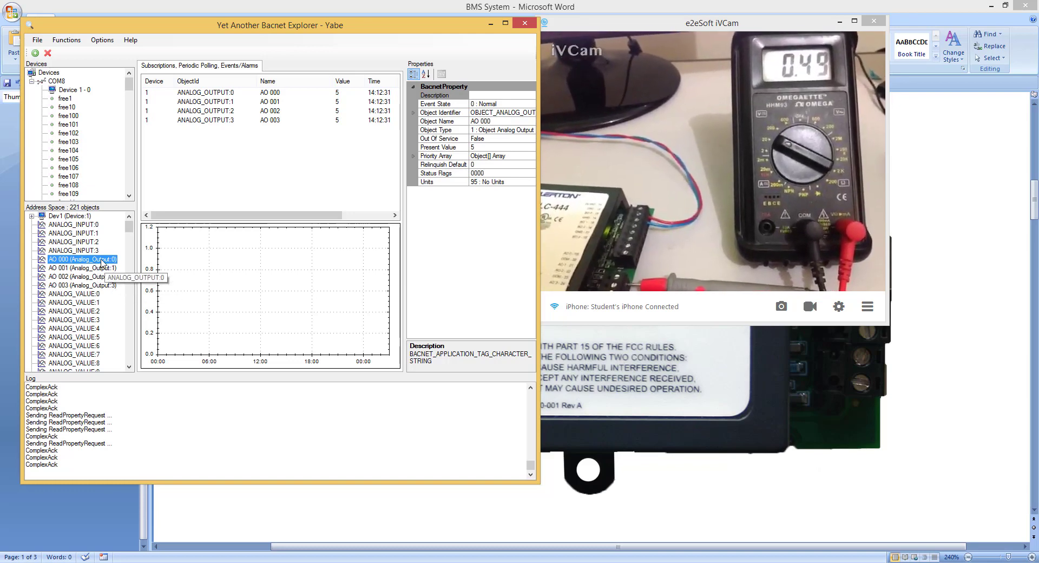
Step: Set the Present Value of AO 000 (Analog_Output:0) to 0
click(481, 148)
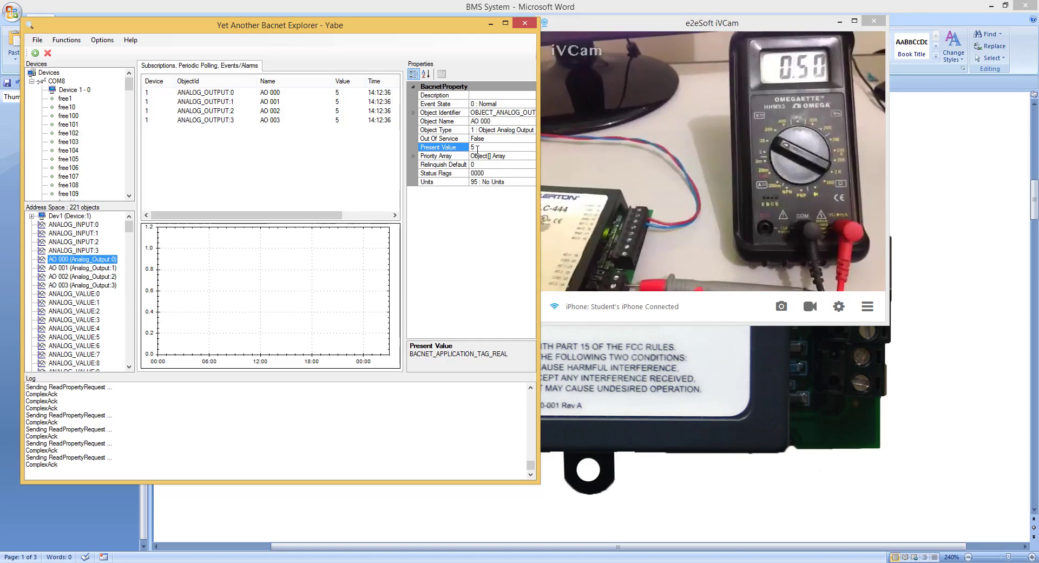
drag(477, 149, 467, 150)
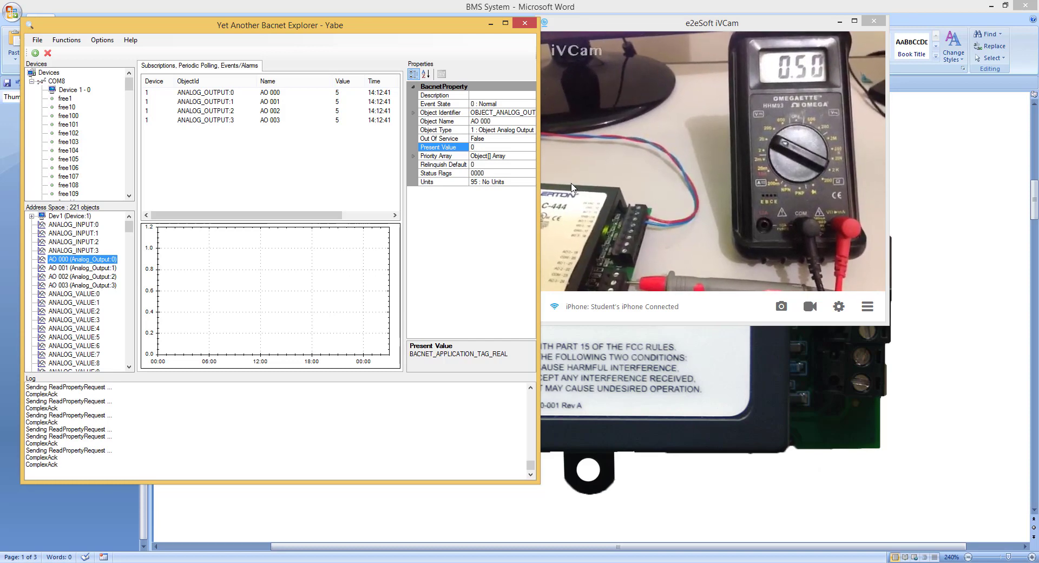
key(Return)
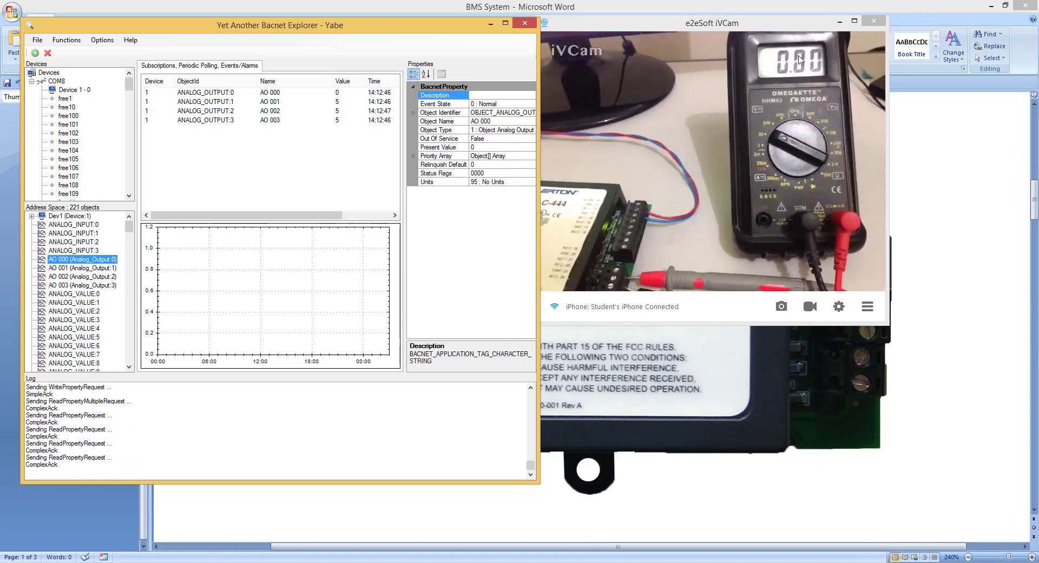
Step: Set the Present Value of AO 000 (Analog_Output:0) to 10
click(481, 147)
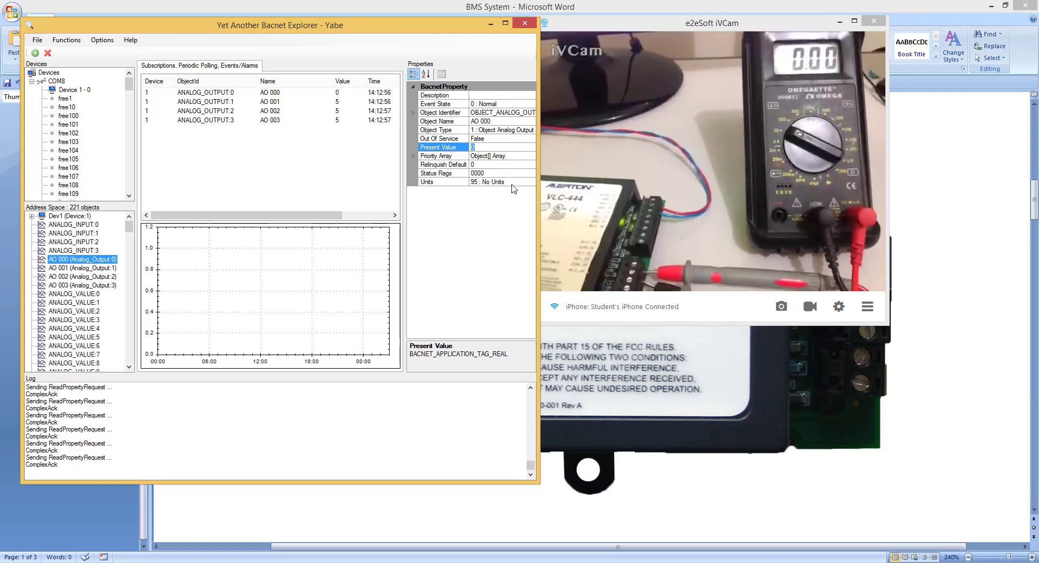
text(10)
key(Return)
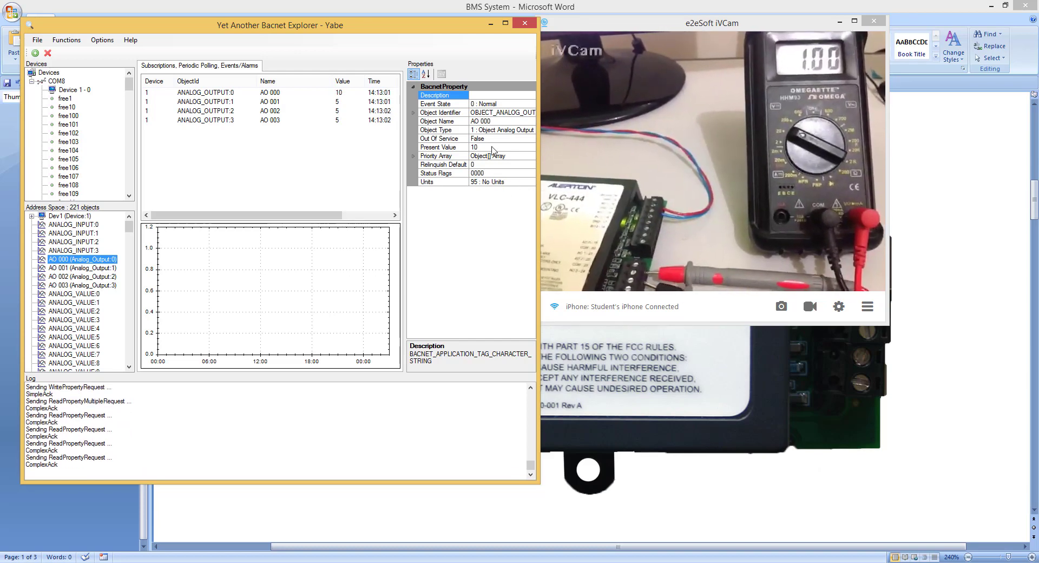
Step: Set the Present Value of AO 000 (Analog_Output:0) to 20
click(490, 147)
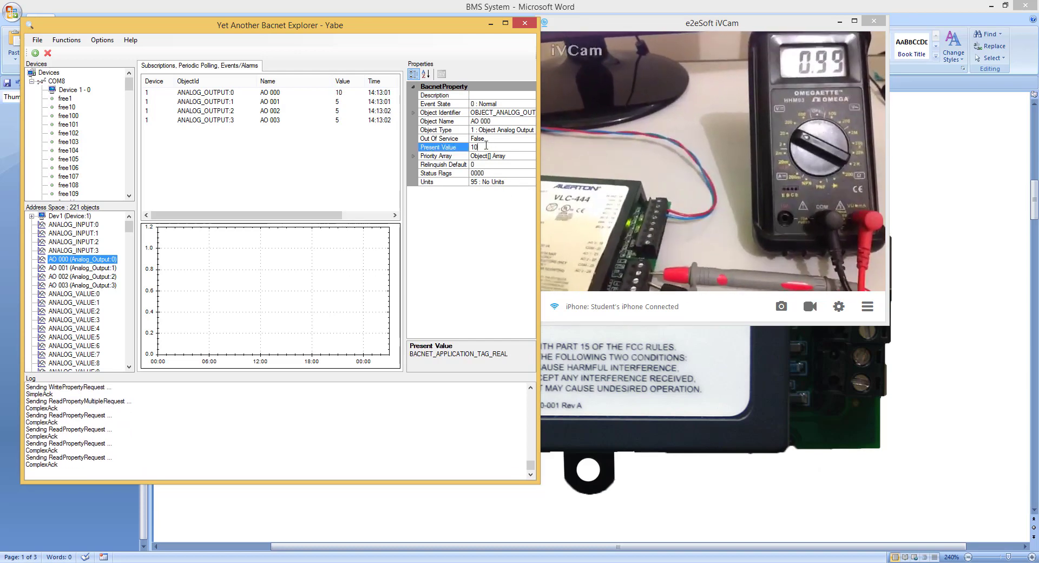
double_click(485, 147)
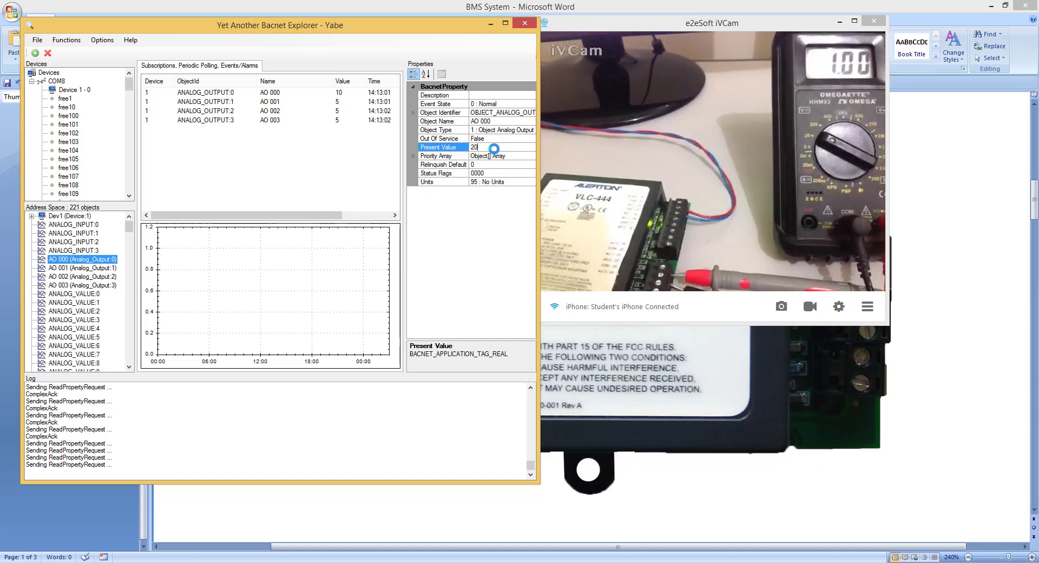
key(Return)
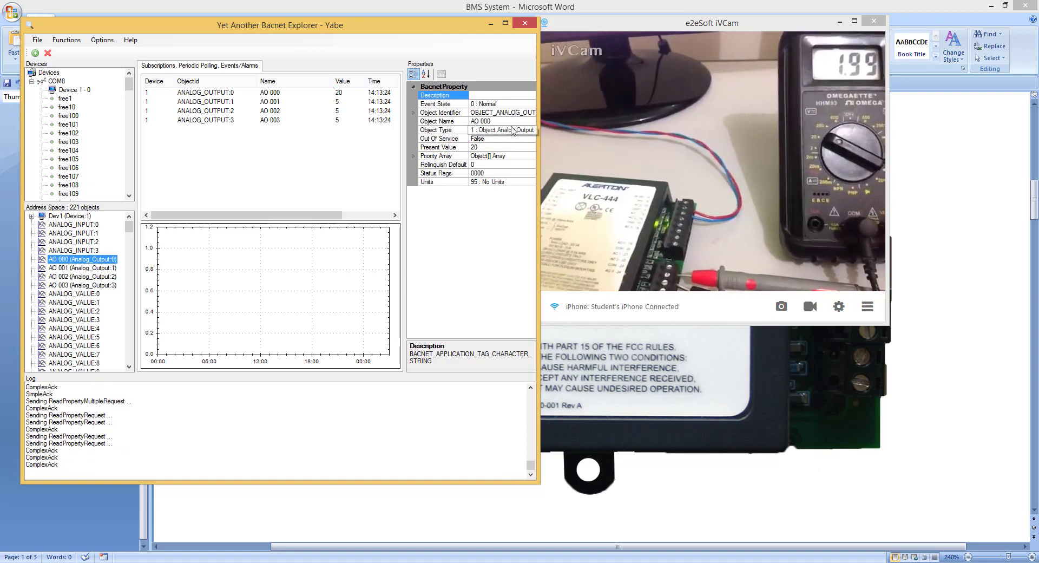
Step: Set the Present Value of AO 000 (Analog_Output:0) to 50
click(476, 147)
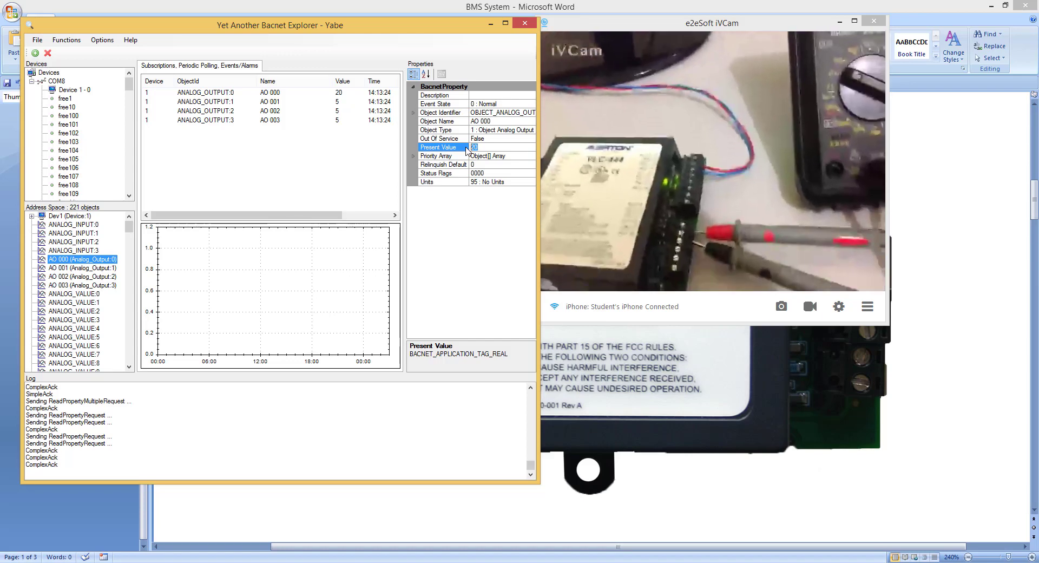
text(5)
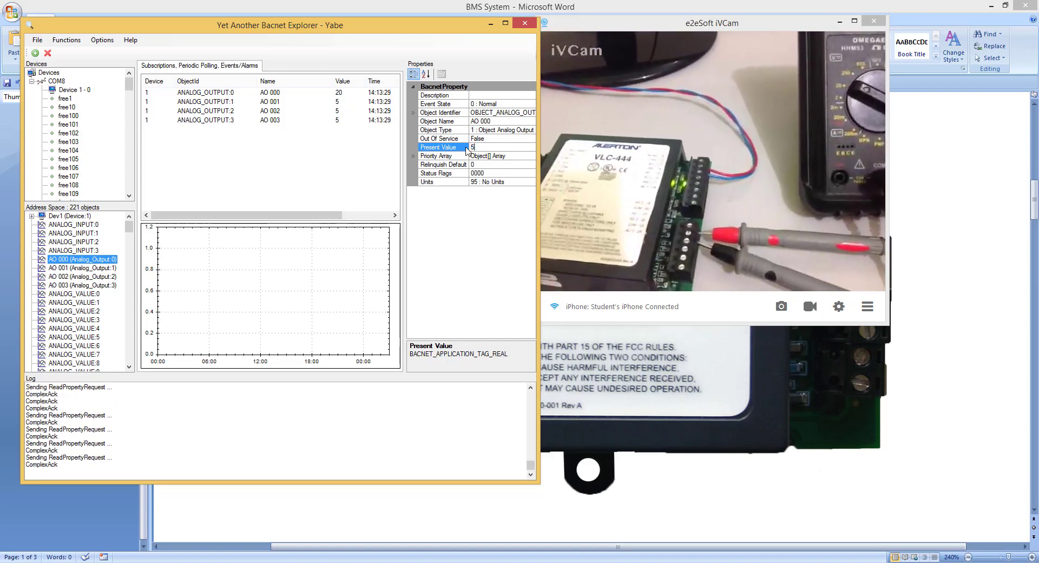
text(0)
key(Return)
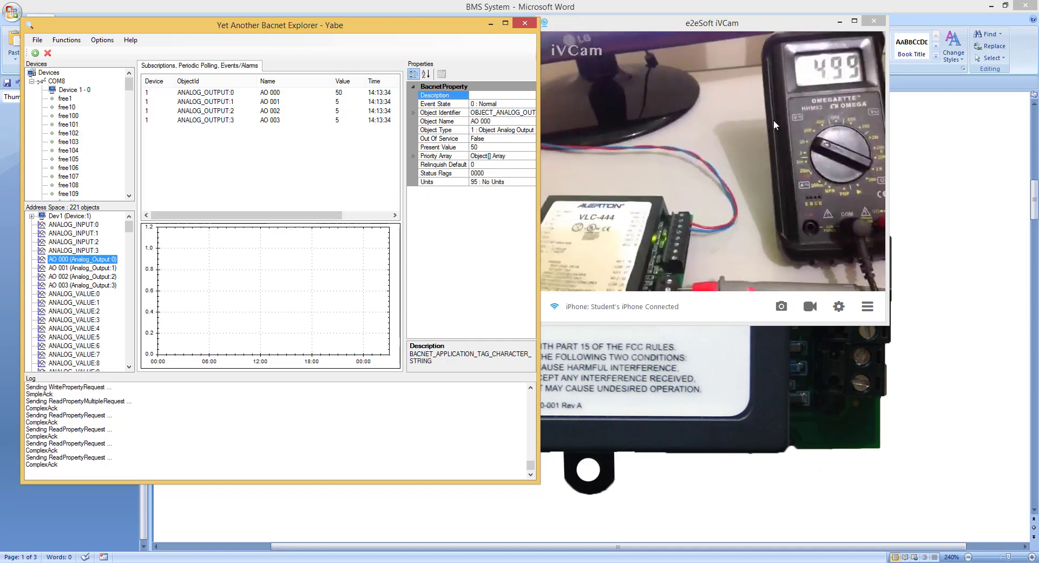
Step: Set the Present Value of AO 000 (Analog_Output:0) to 90
click(496, 146)
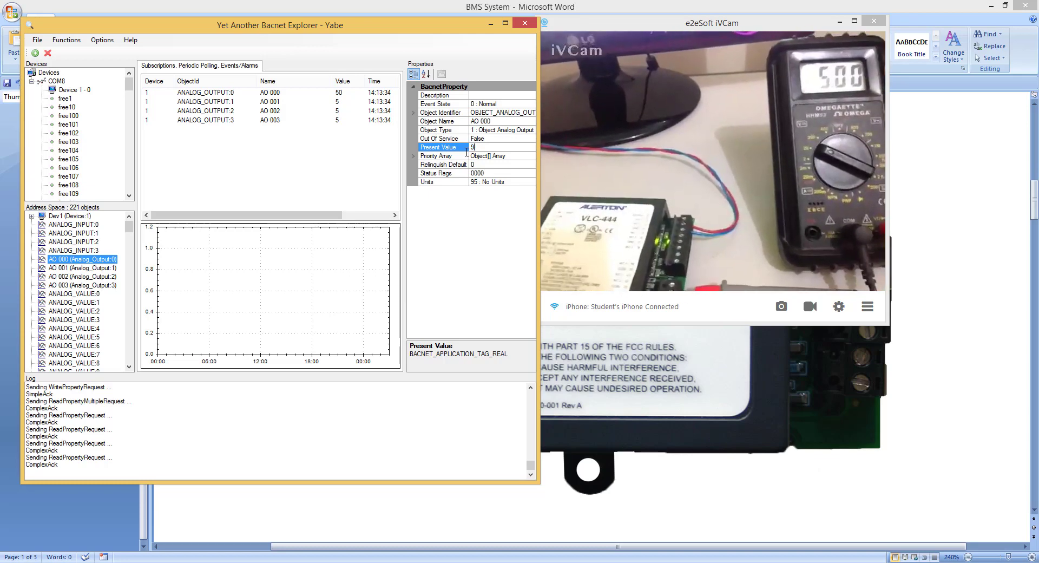
text(90)
key(Return)
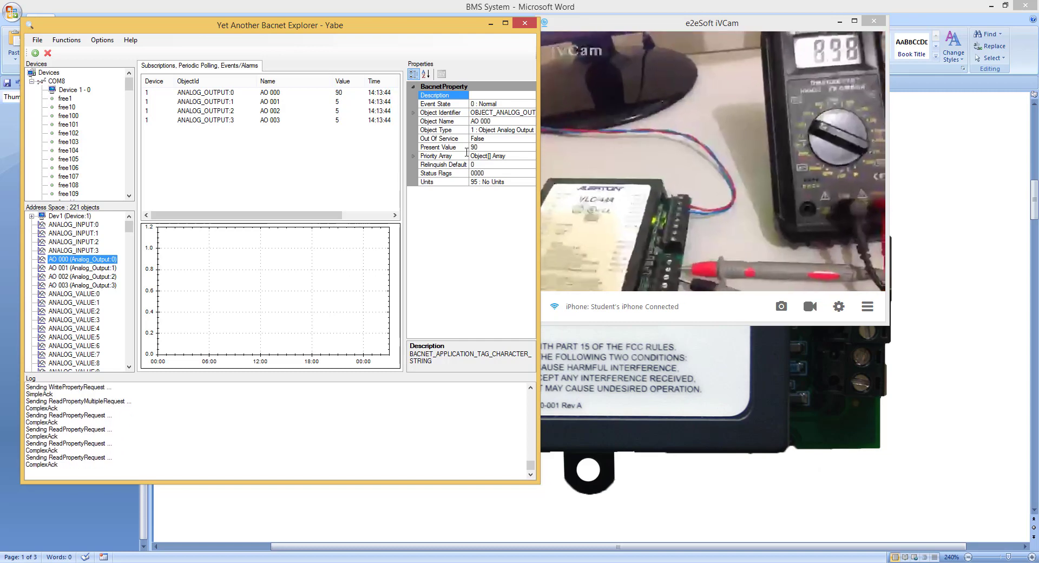
Step: Set the Present Value of AO 000 (Analog_Output:0) to 100
click(466, 148)
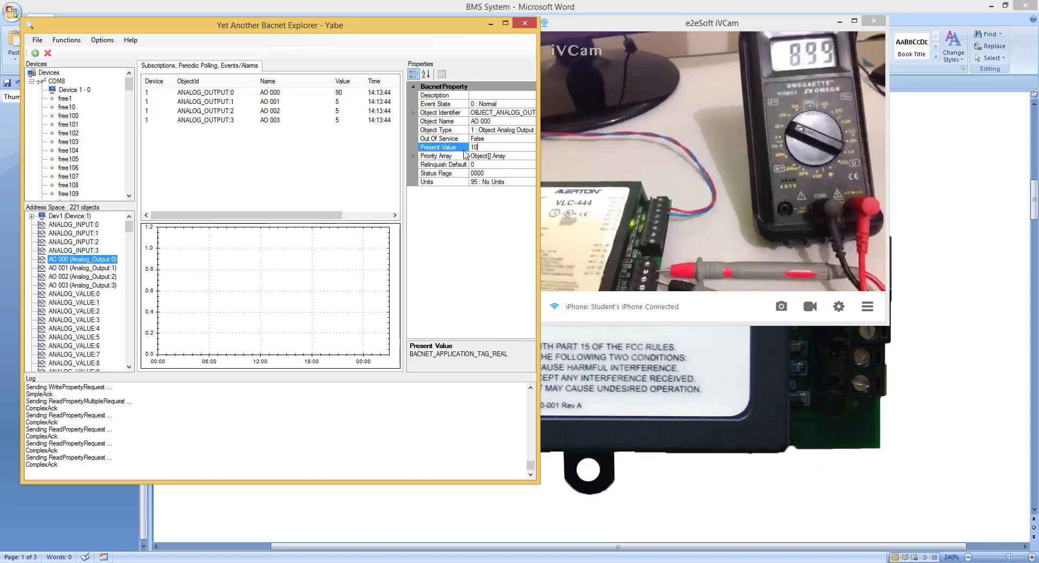
text(100)
key(Return)
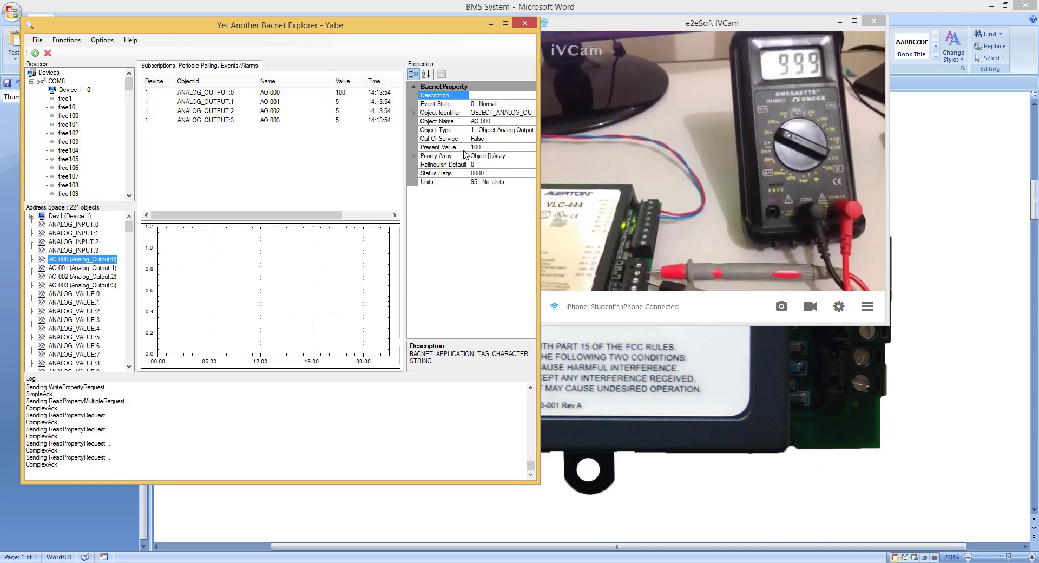
Step: Switch to the Word document and examine the terminal labels on the VLC-444 controller picture
key(alt+Tab)
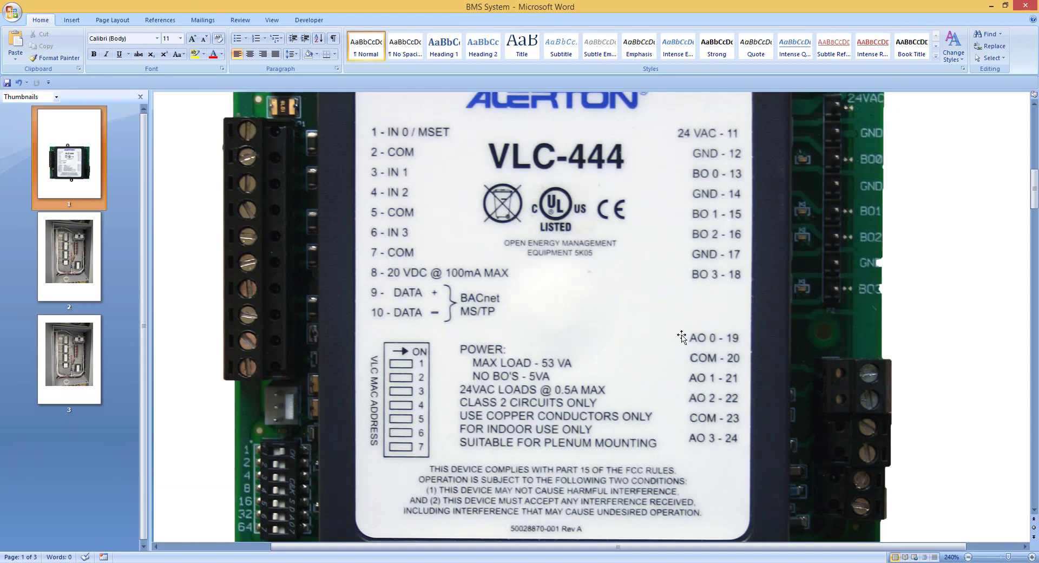
drag(607, 268, 677, 287)
click(726, 349)
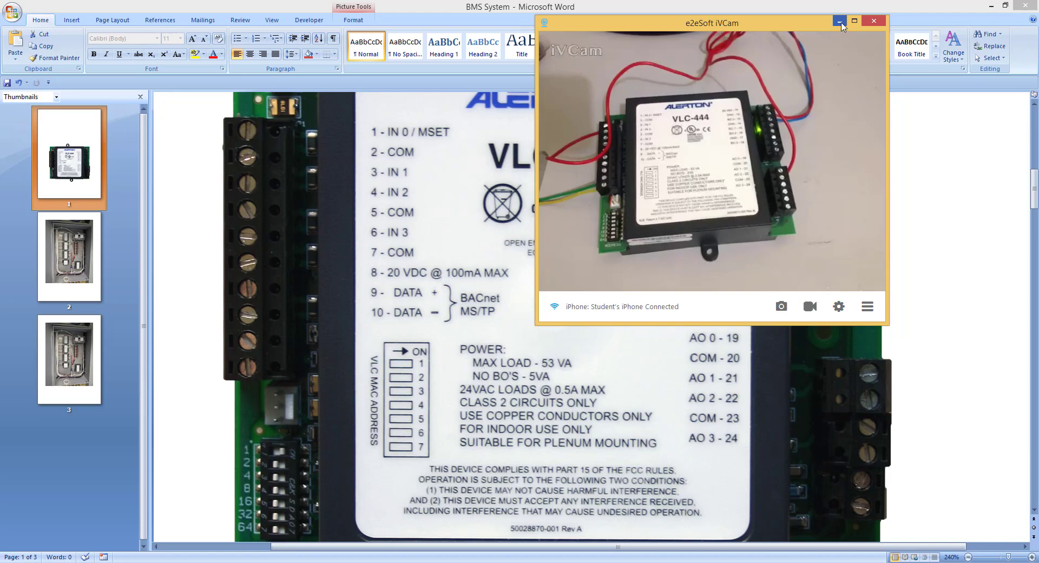
Step: Minimize the iVCam view and bring the Yabe window forward over the Word document
click(839, 22)
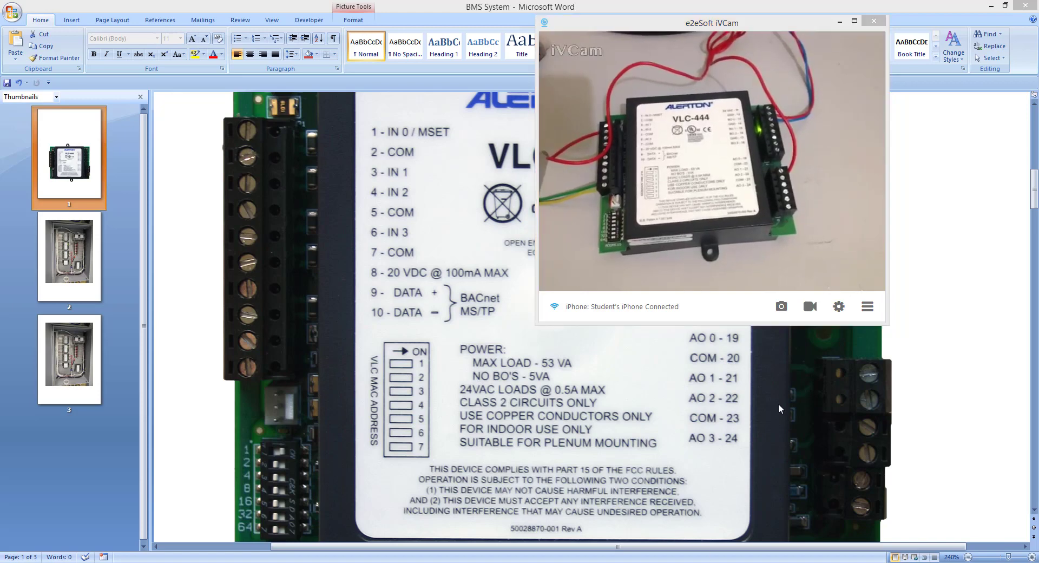
key(alt+Tab)
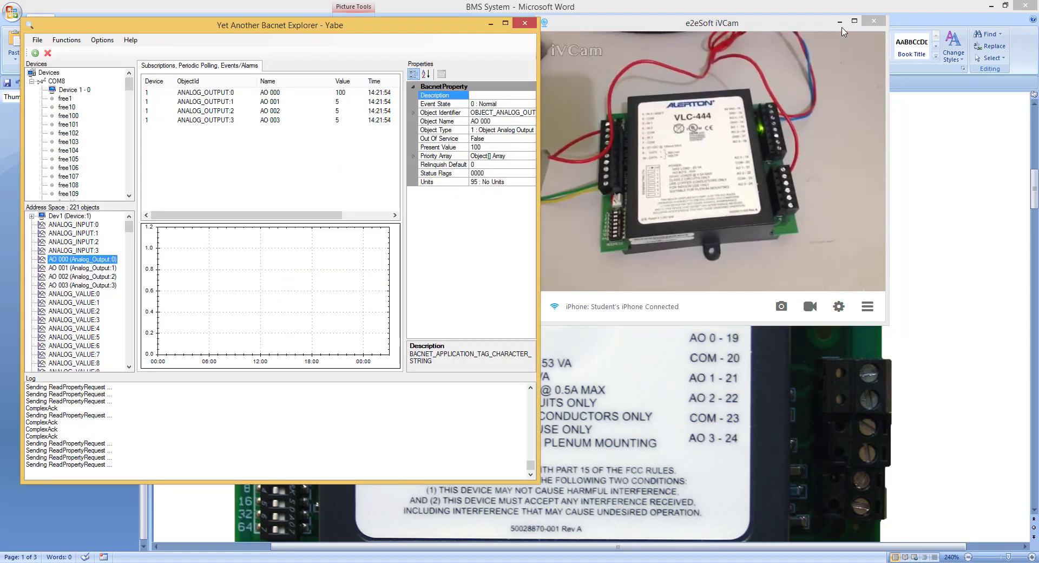
click(839, 22)
click(502, 26)
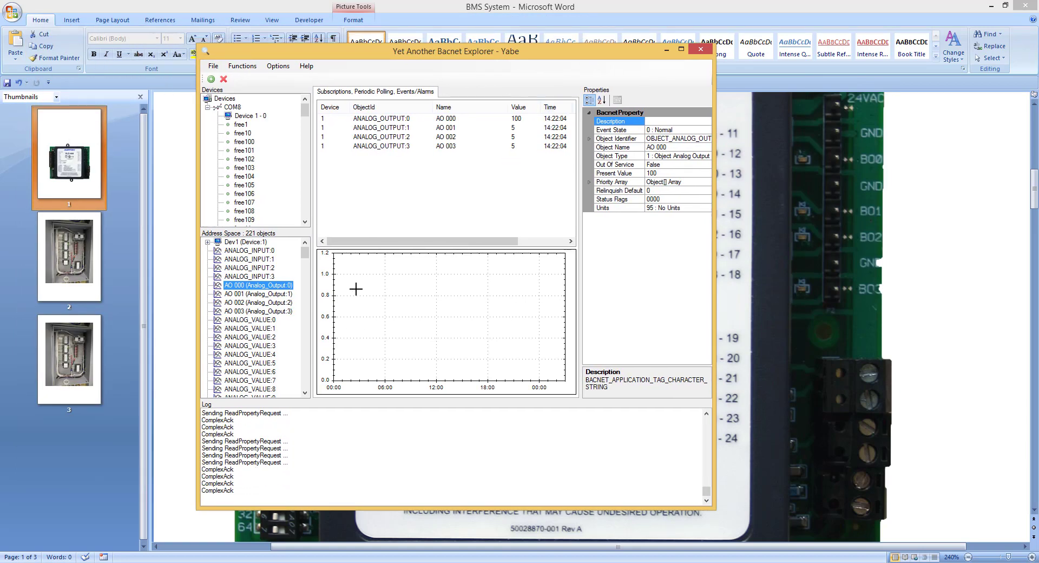
Step: Subscribe to ANALOG_INPUT:0 (AI 000) and accept periodic polling for it
click(264, 250)
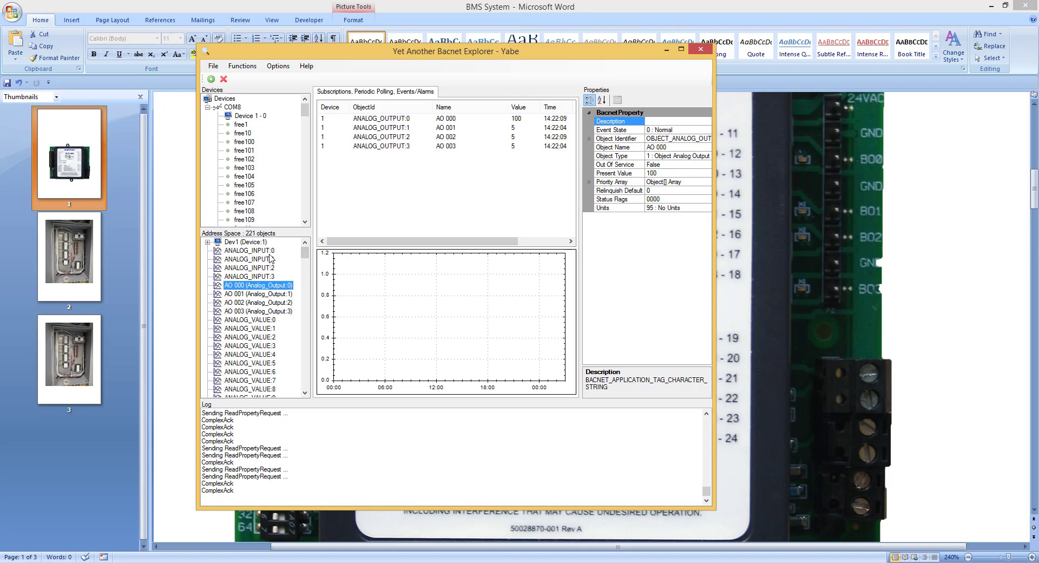
right_click(264, 252)
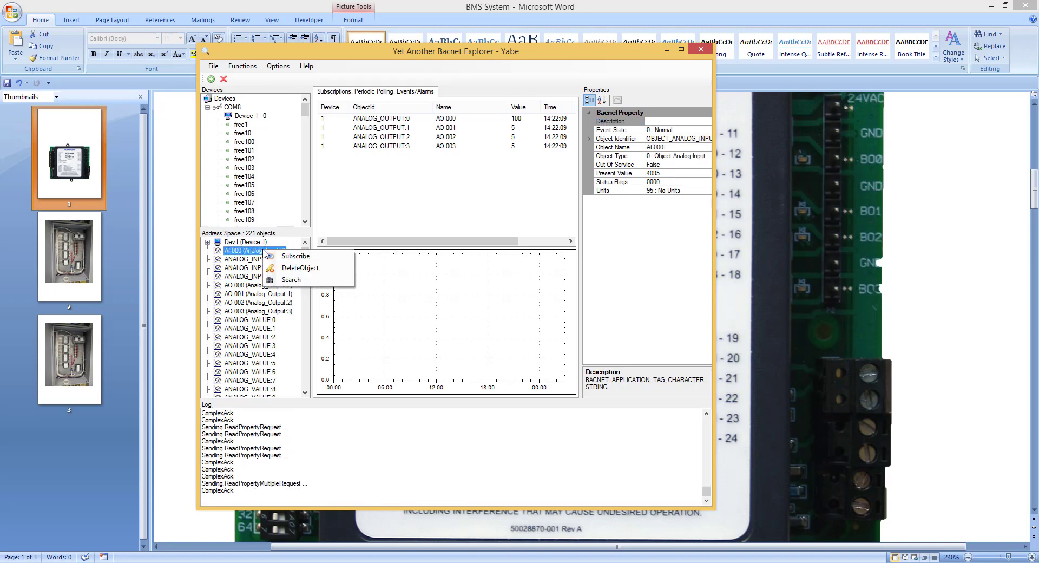
click(295, 256)
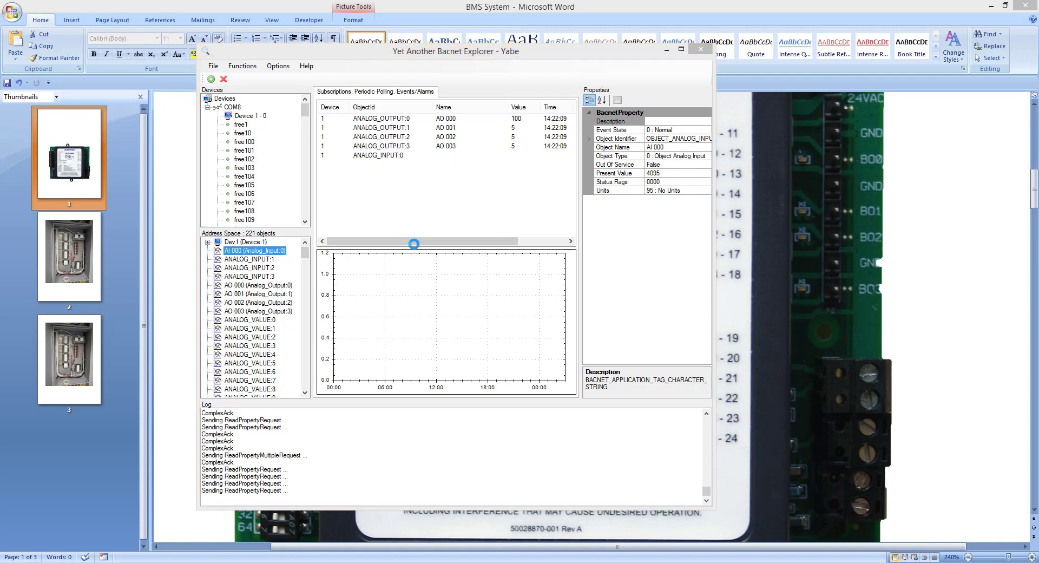
click(160, 191)
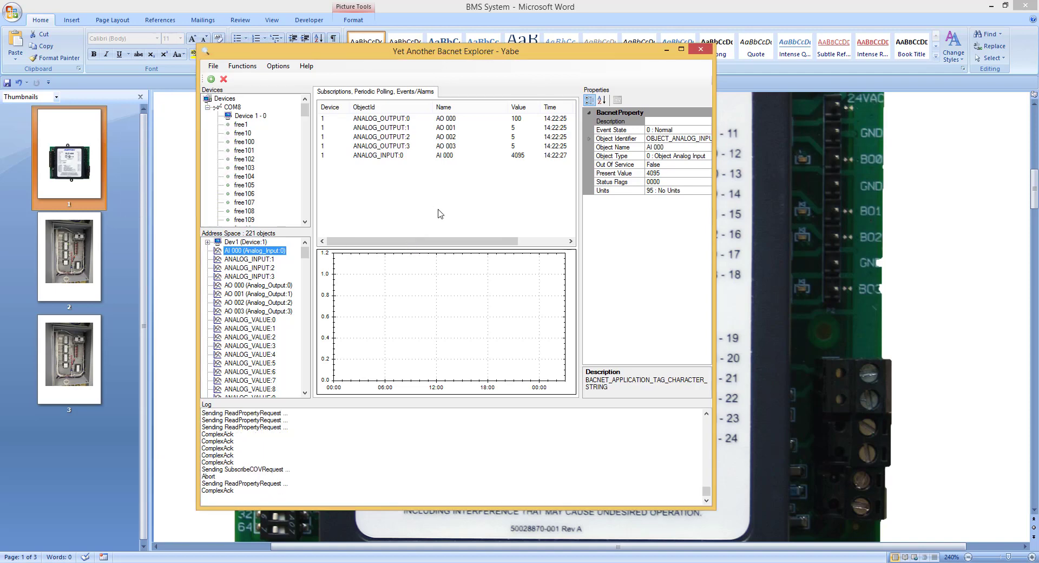
Step: Compare the polled AI 000 value with the input specifications in the LTBT-VLC-444 PDF datasheet
drag(446, 241, 493, 244)
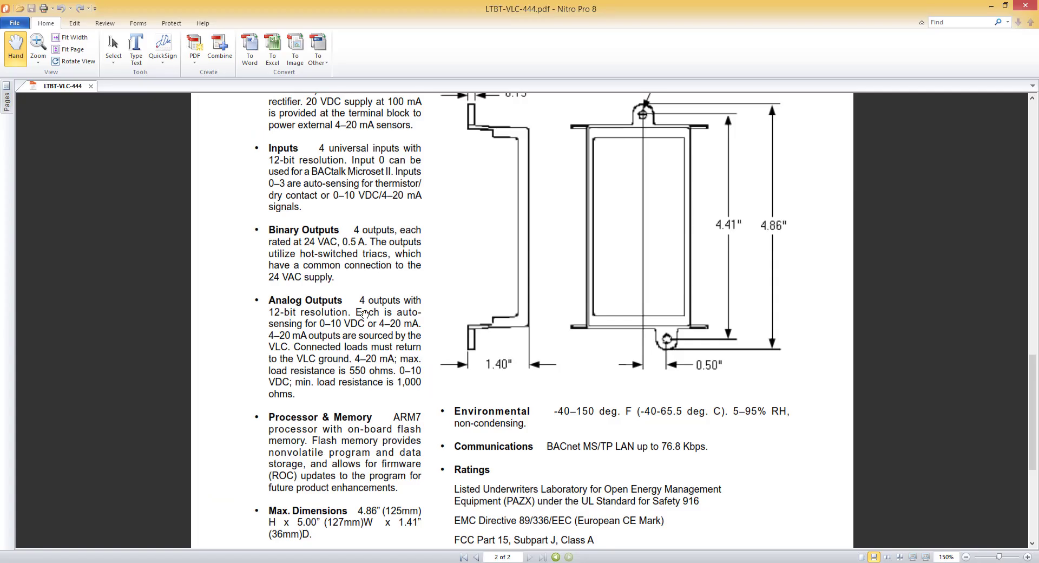
scroll(358, 303, up, 2)
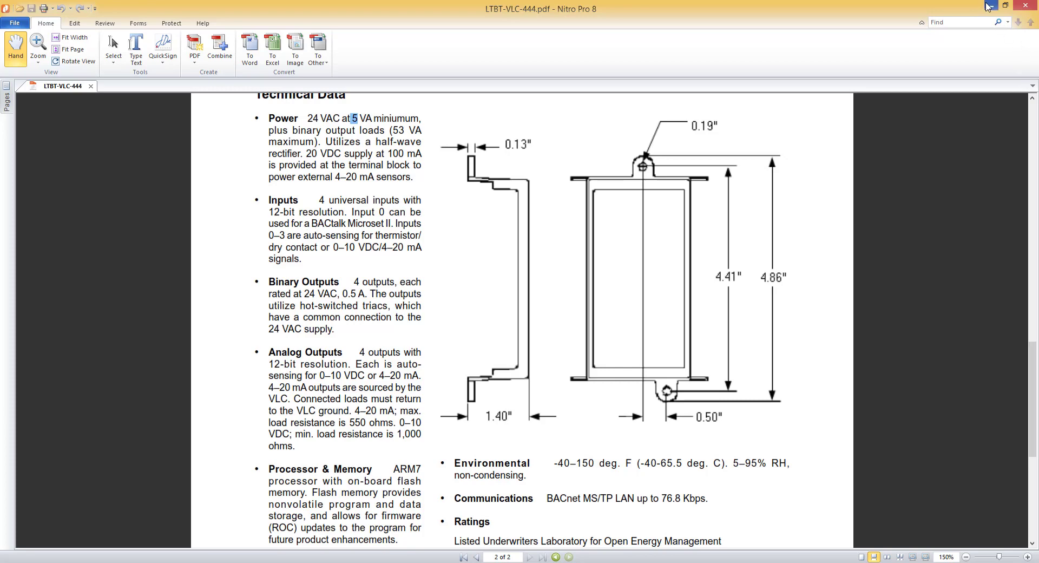
click(990, 6)
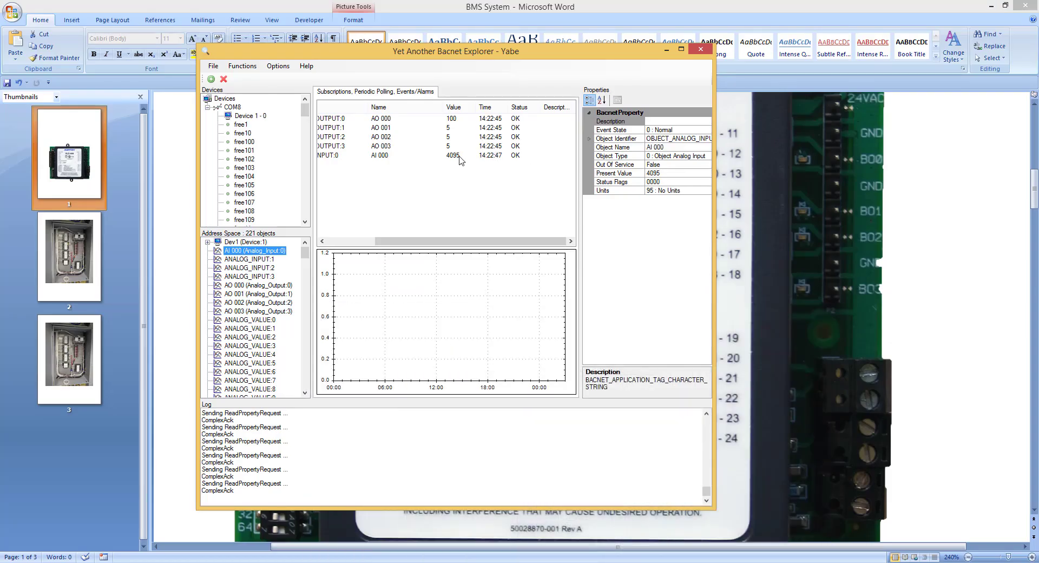
click(456, 156)
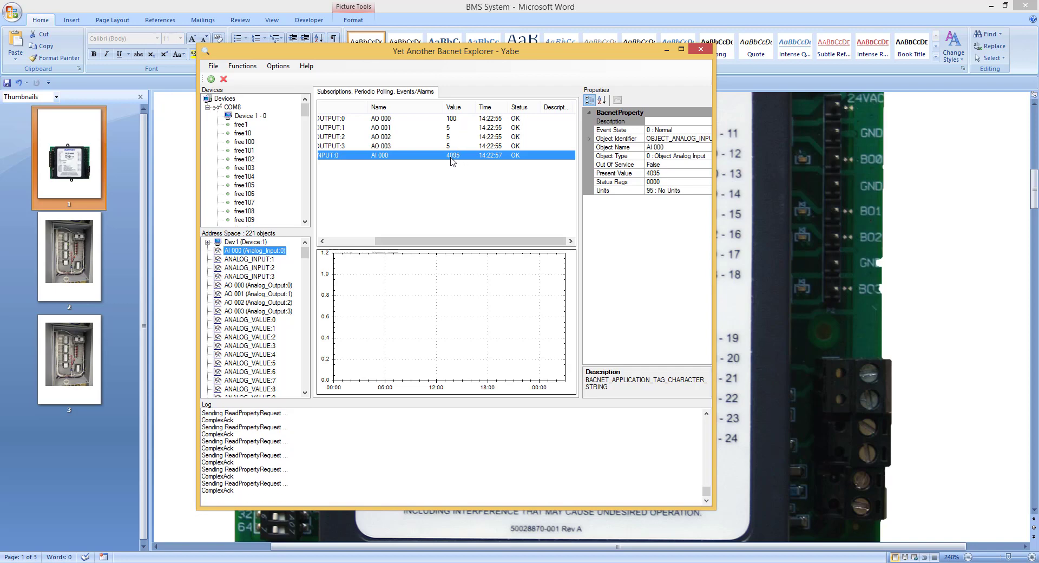
drag(487, 242, 466, 242)
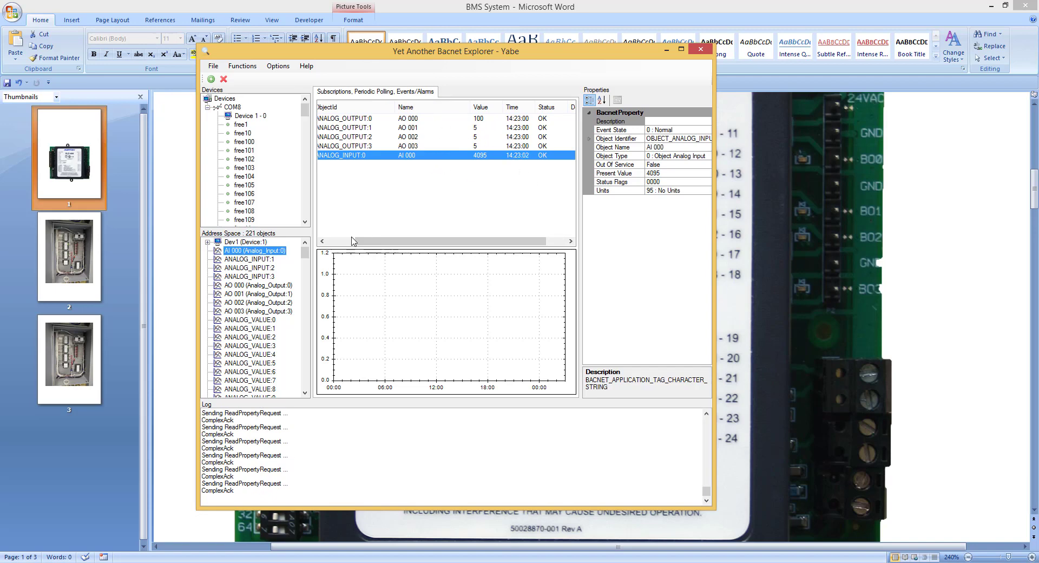
Step: Select AO 000 (Analog_Output:0) again and set its Present Value to 50
click(270, 286)
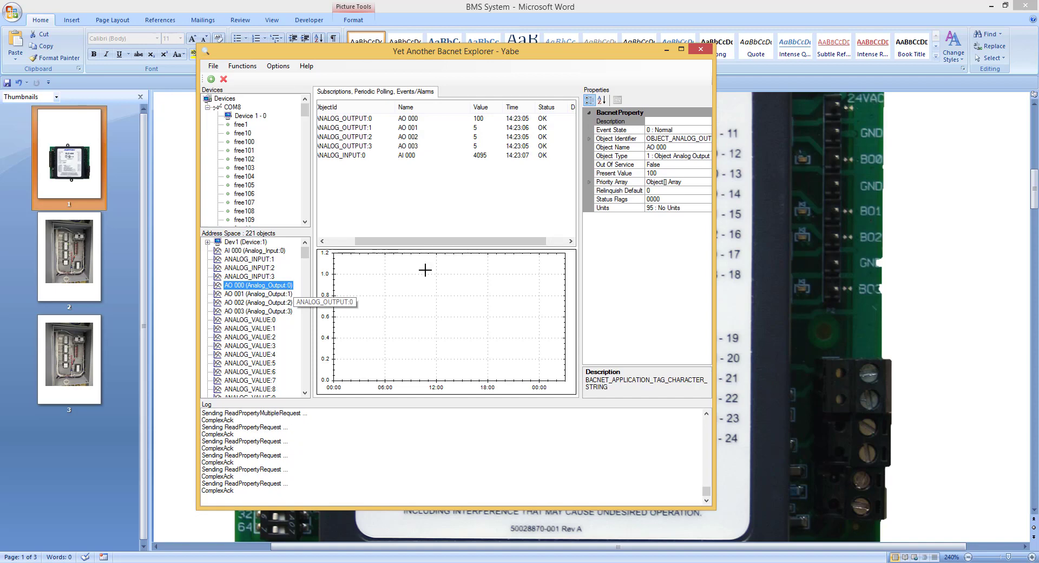
click(659, 173)
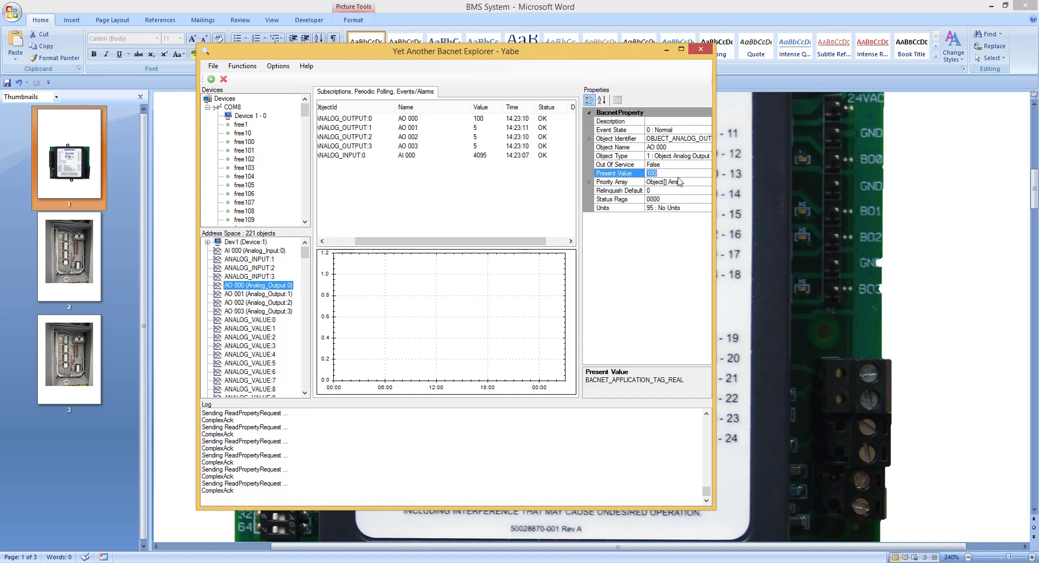
text(50)
key(Return)
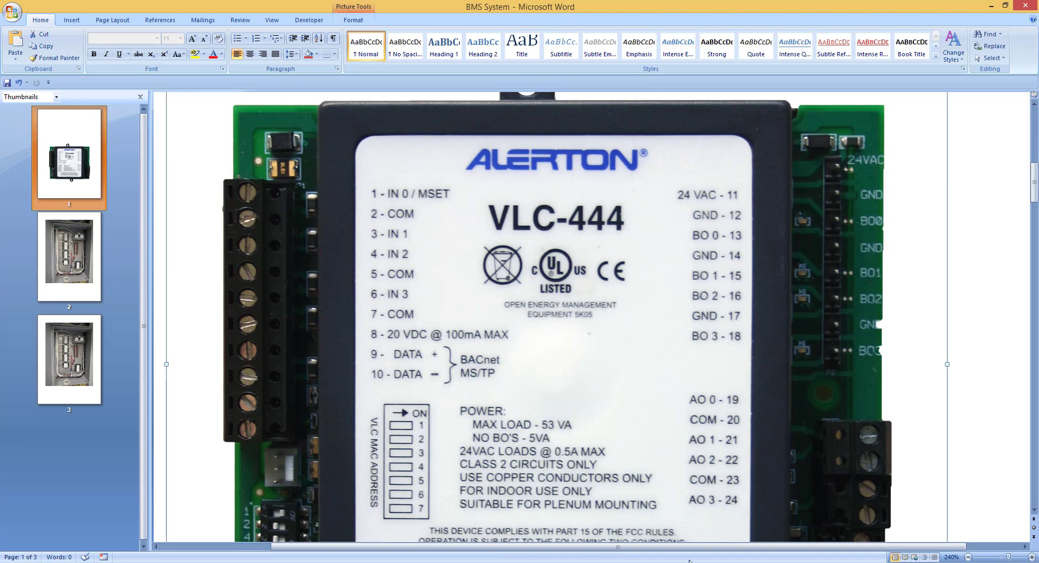
Step: Bring up the iVCam multimeter view behind Yabe and subscribe to BINARY_OUTPUT:0 with a 5 s polling period
key(alt+Tab)
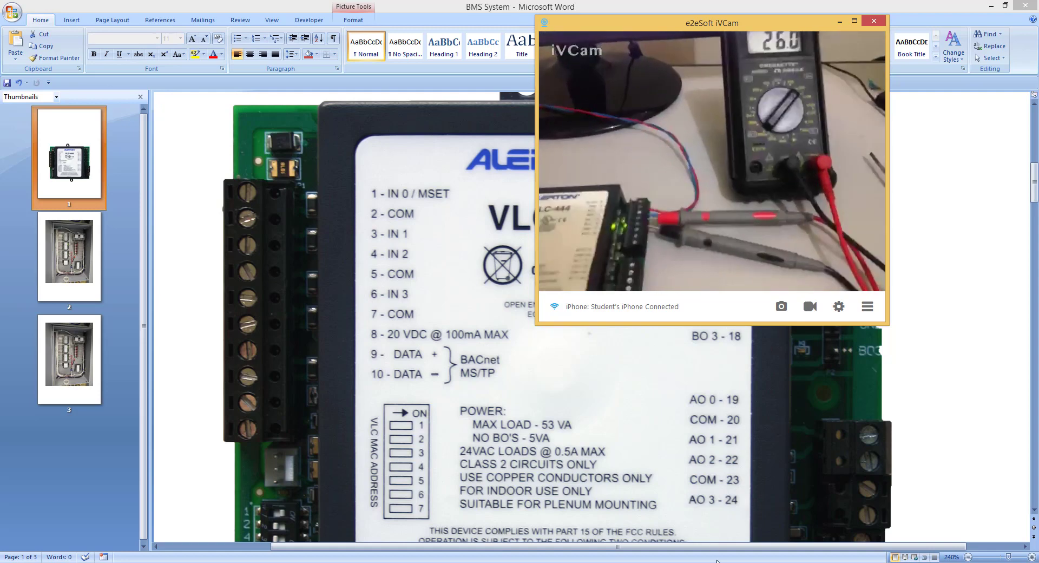
click(717, 561)
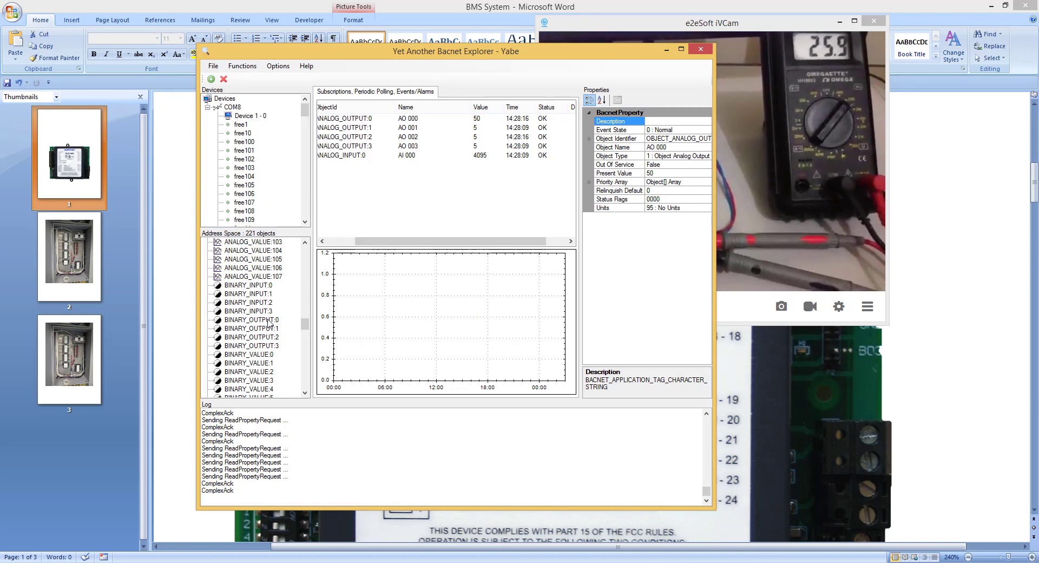
click(266, 323)
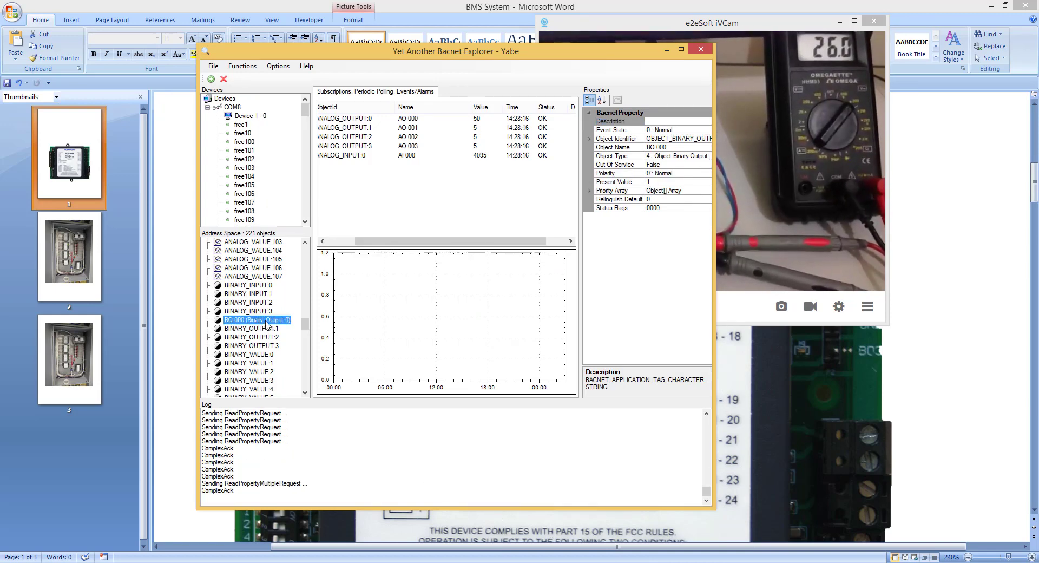
right_click(267, 323)
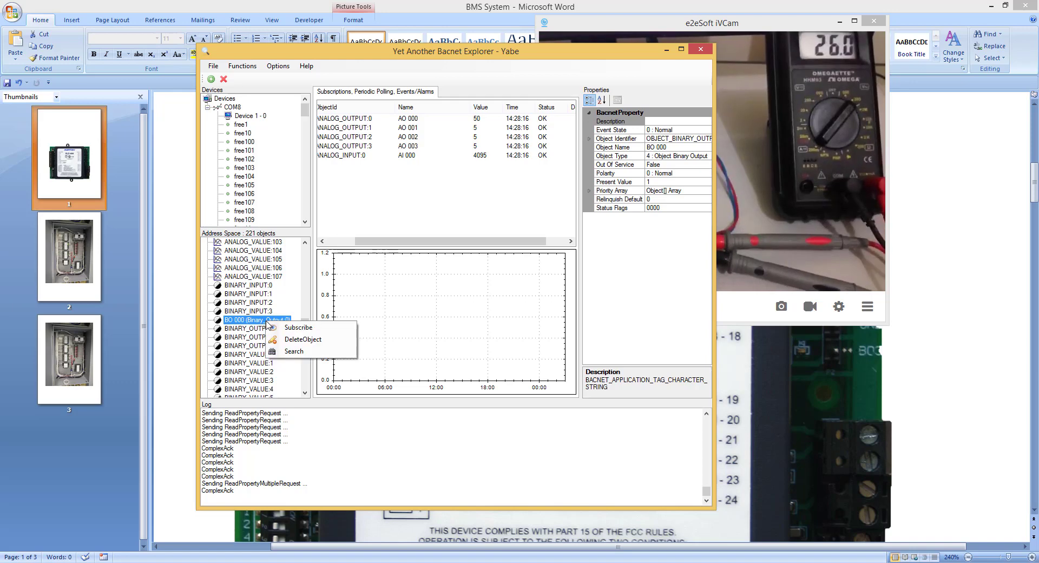
click(292, 327)
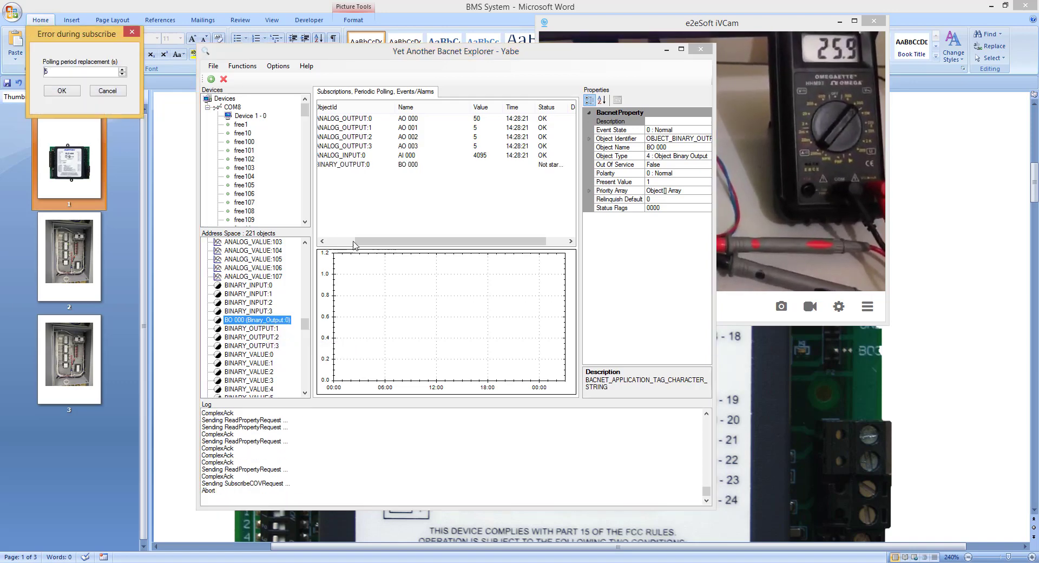
click(62, 91)
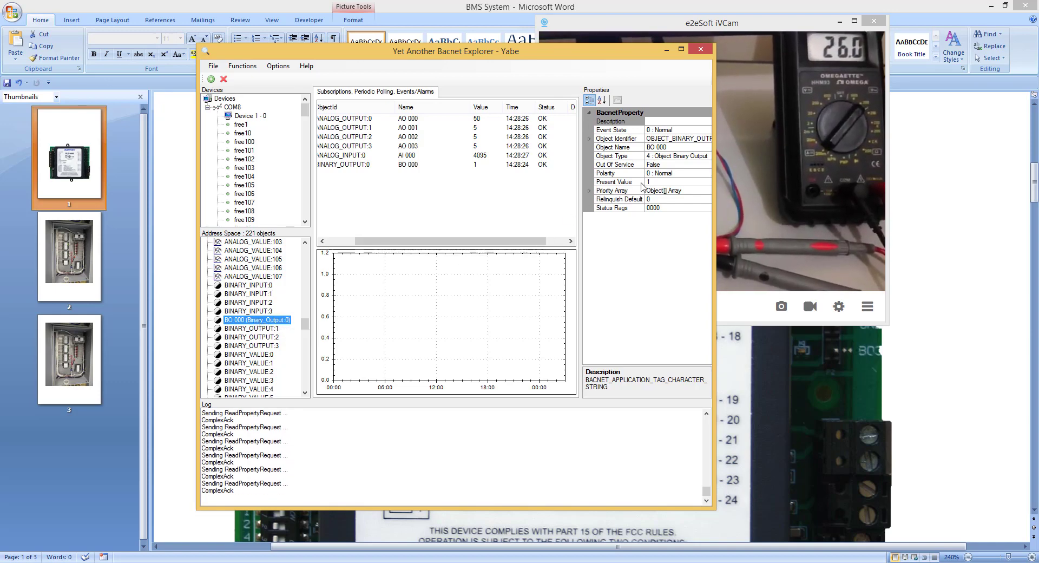
Step: Set the Present Value of BO 000 (Binary_Output:0) to 0
click(653, 182)
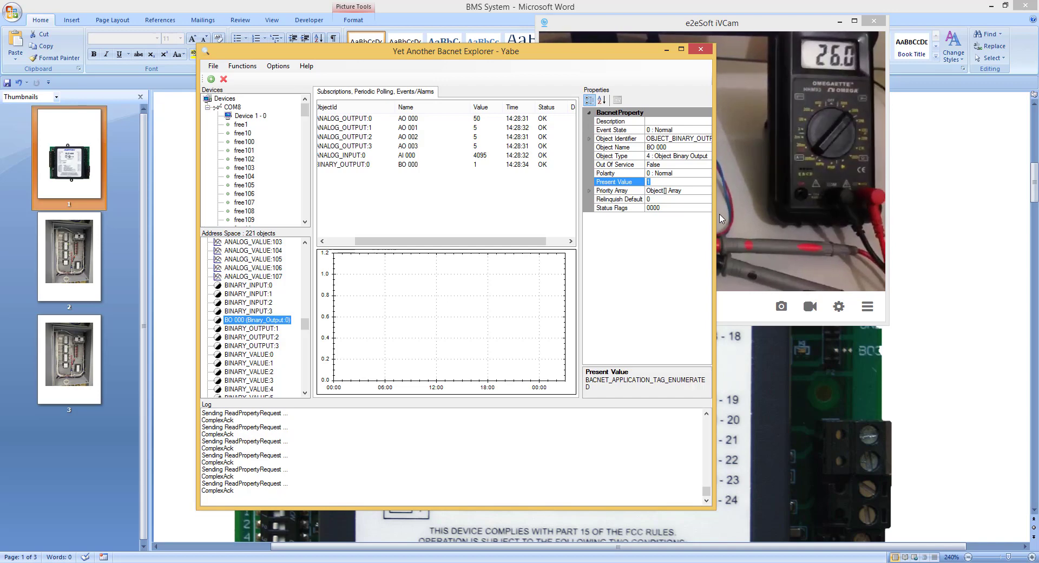
text(0)
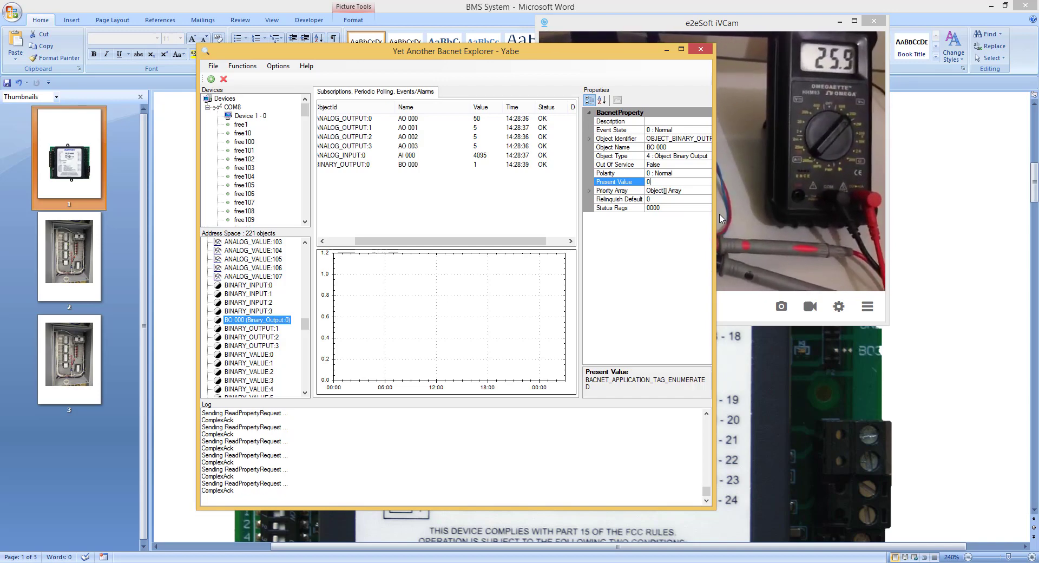
key(Return)
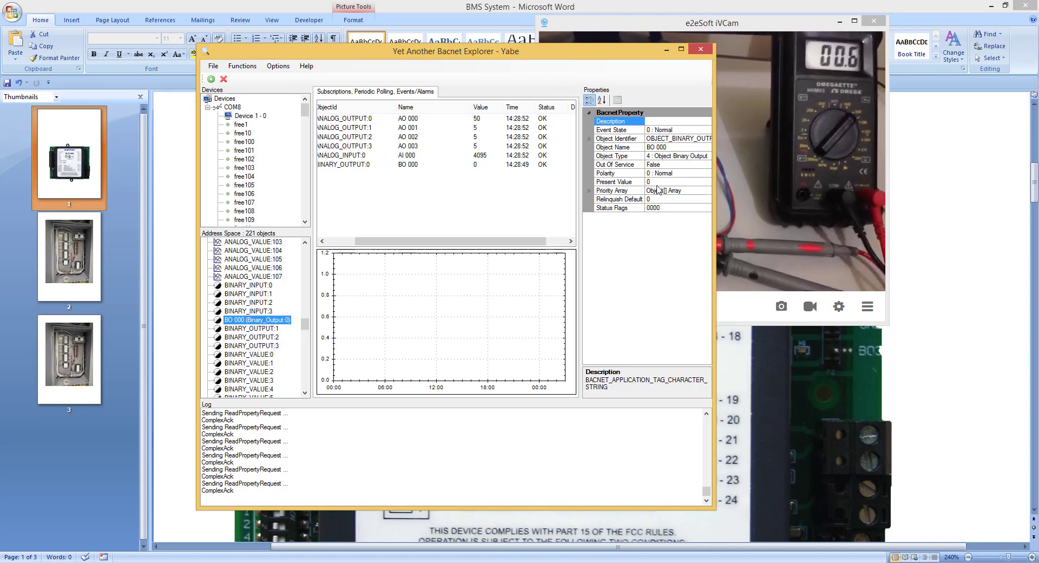
Step: Set the Present Value of BO 000 (Binary_Output:0) to 1
click(656, 182)
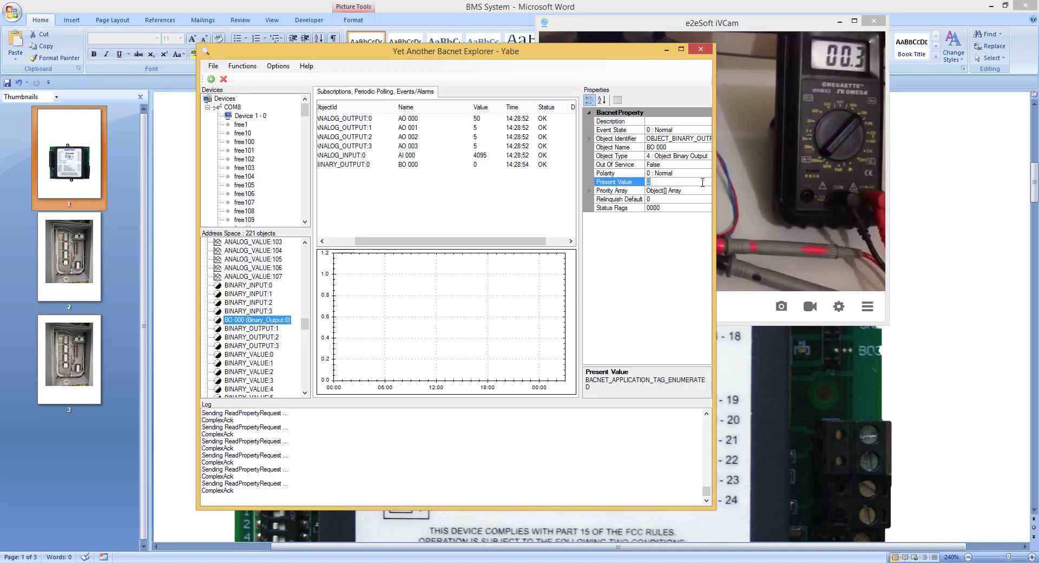
text(1)
key(Return)
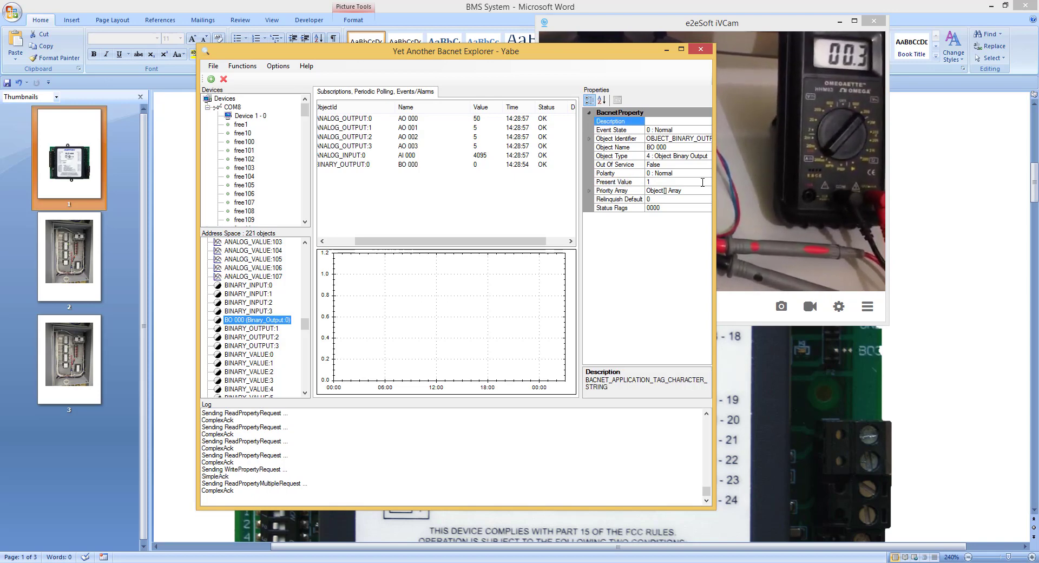